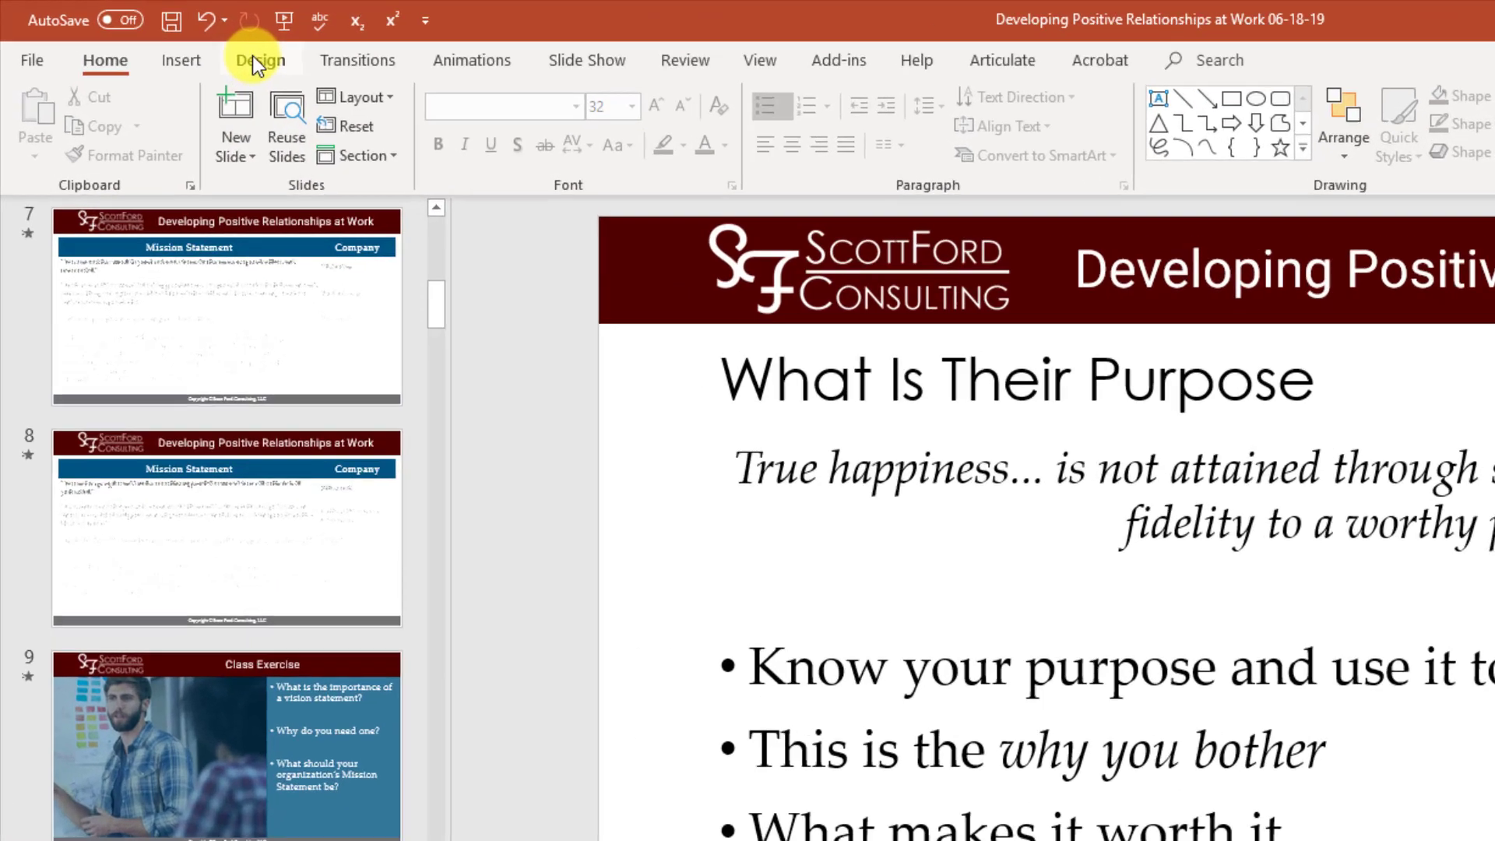
- In PowerPoint's Design Variants, scroll the Fonts list to the Century Gothic-Palatino Linotype set
click(164, 38)
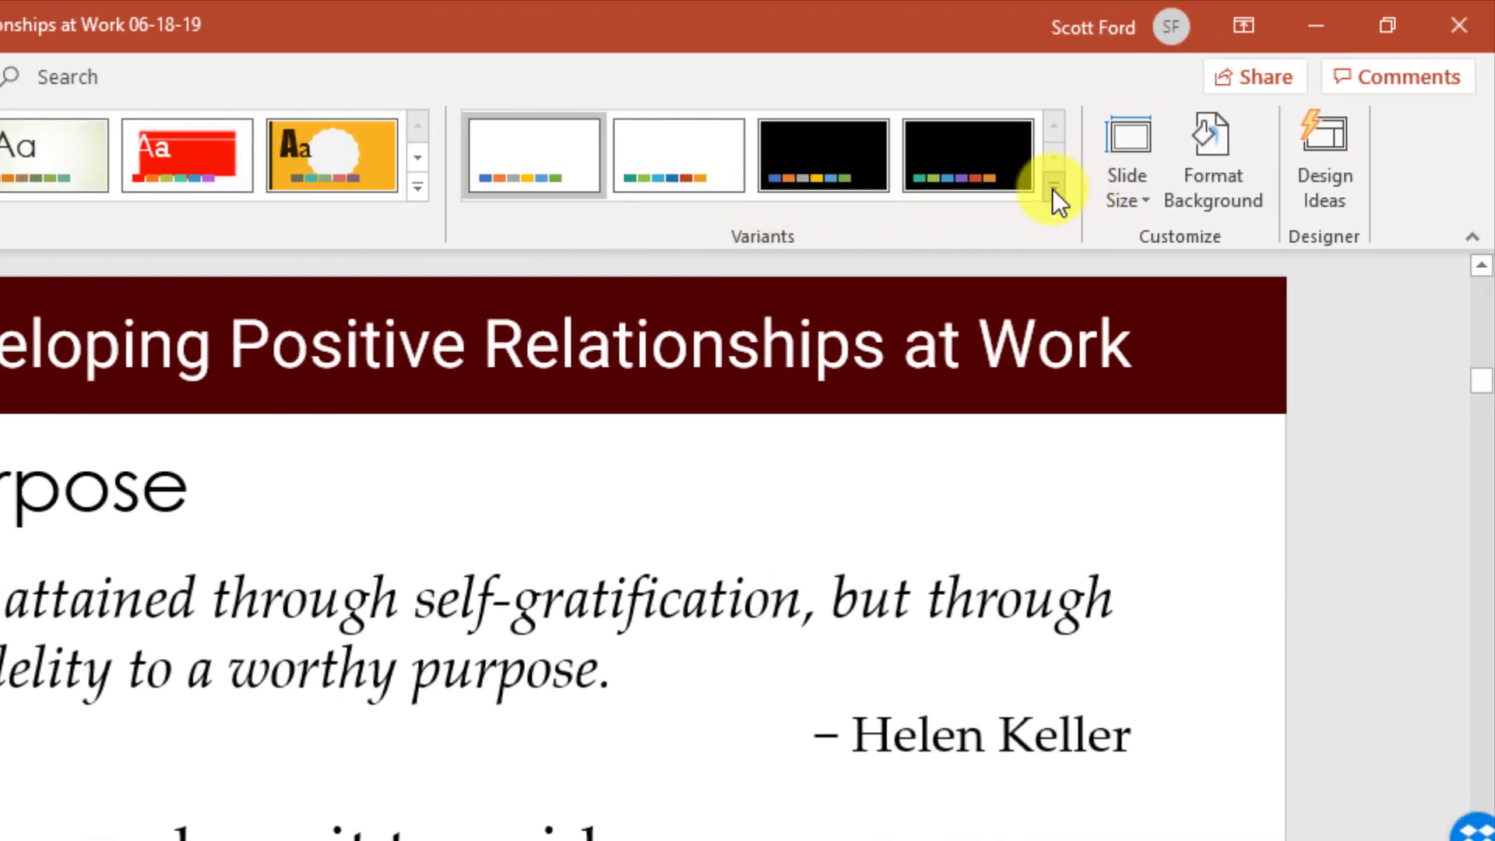
click(1053, 185)
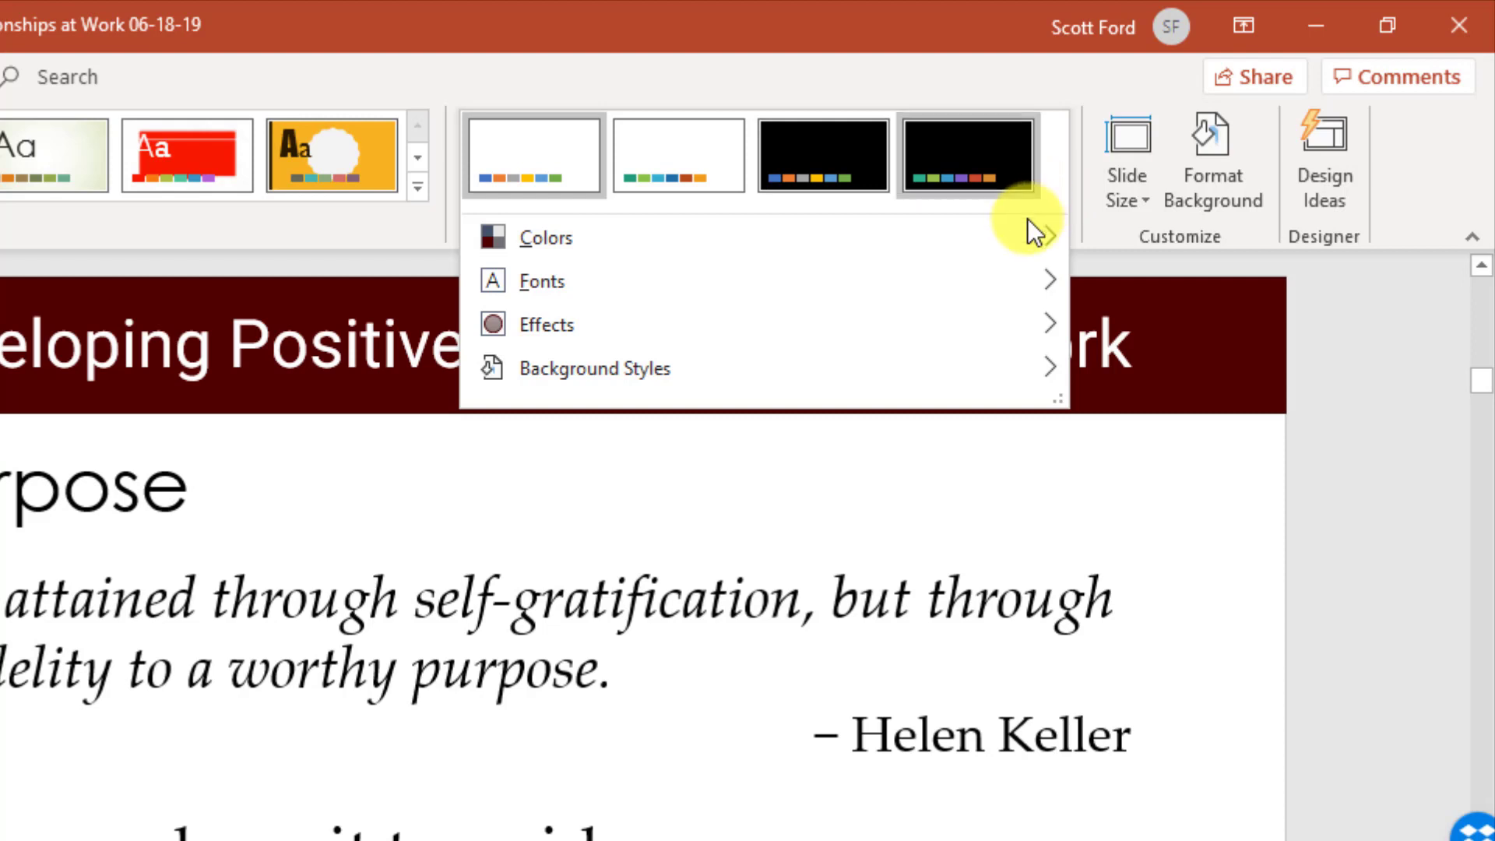
mouse_move(1034, 232)
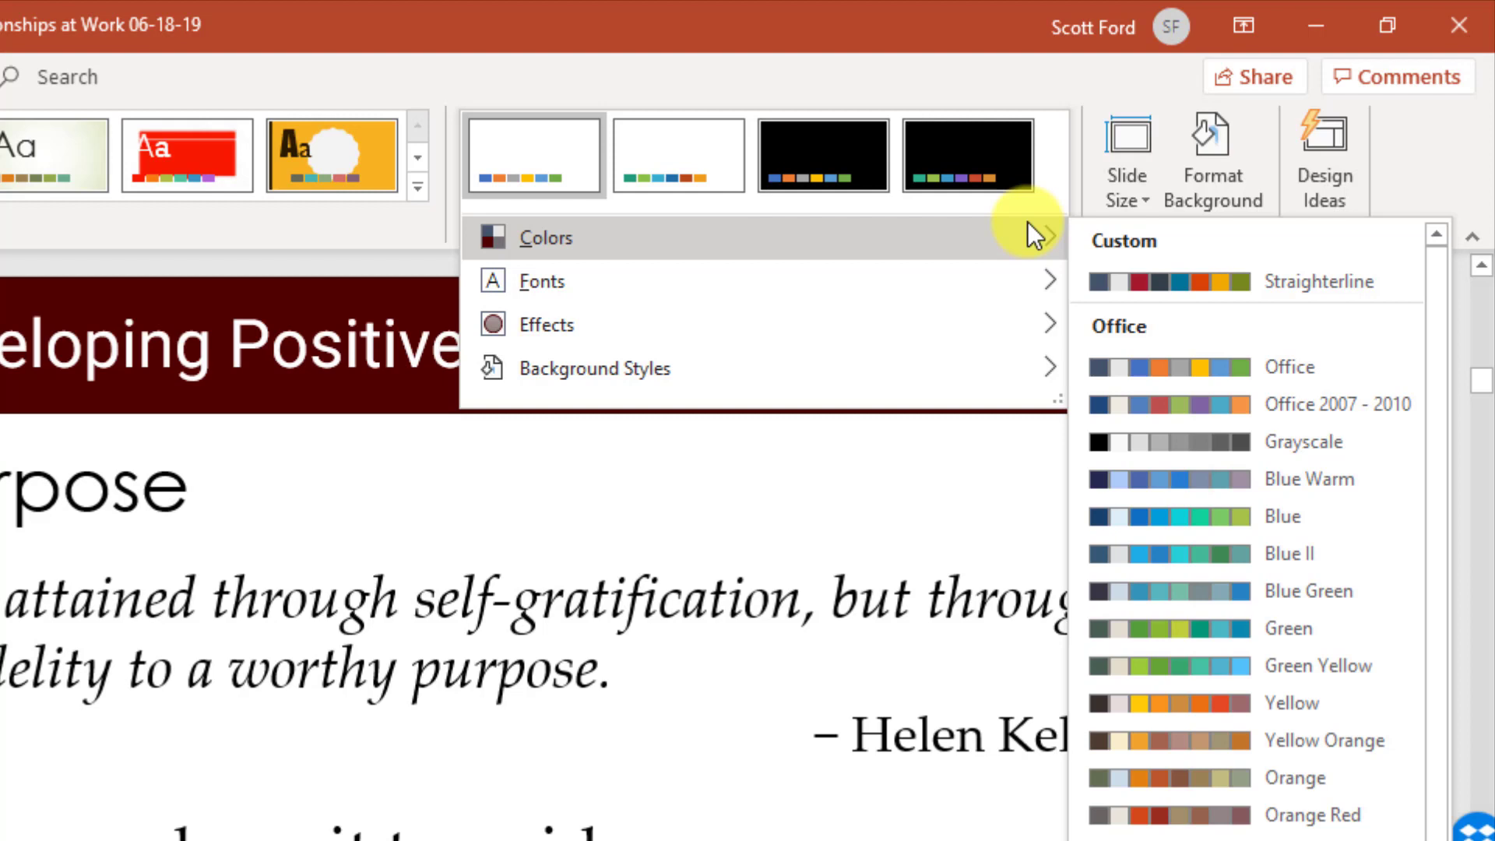
mouse_move(971, 285)
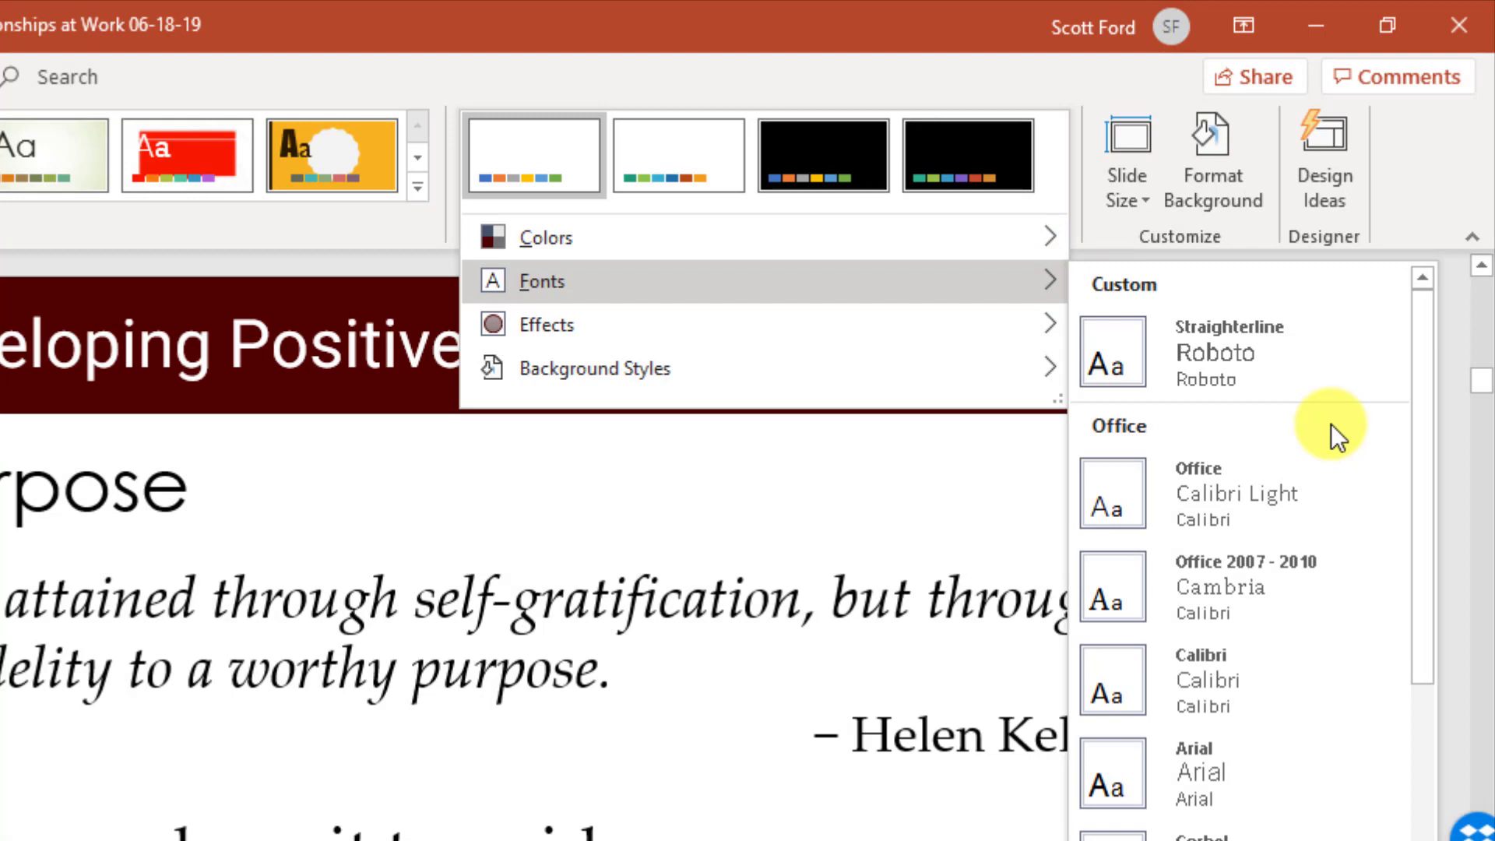
scroll(1165, 653, down, 8)
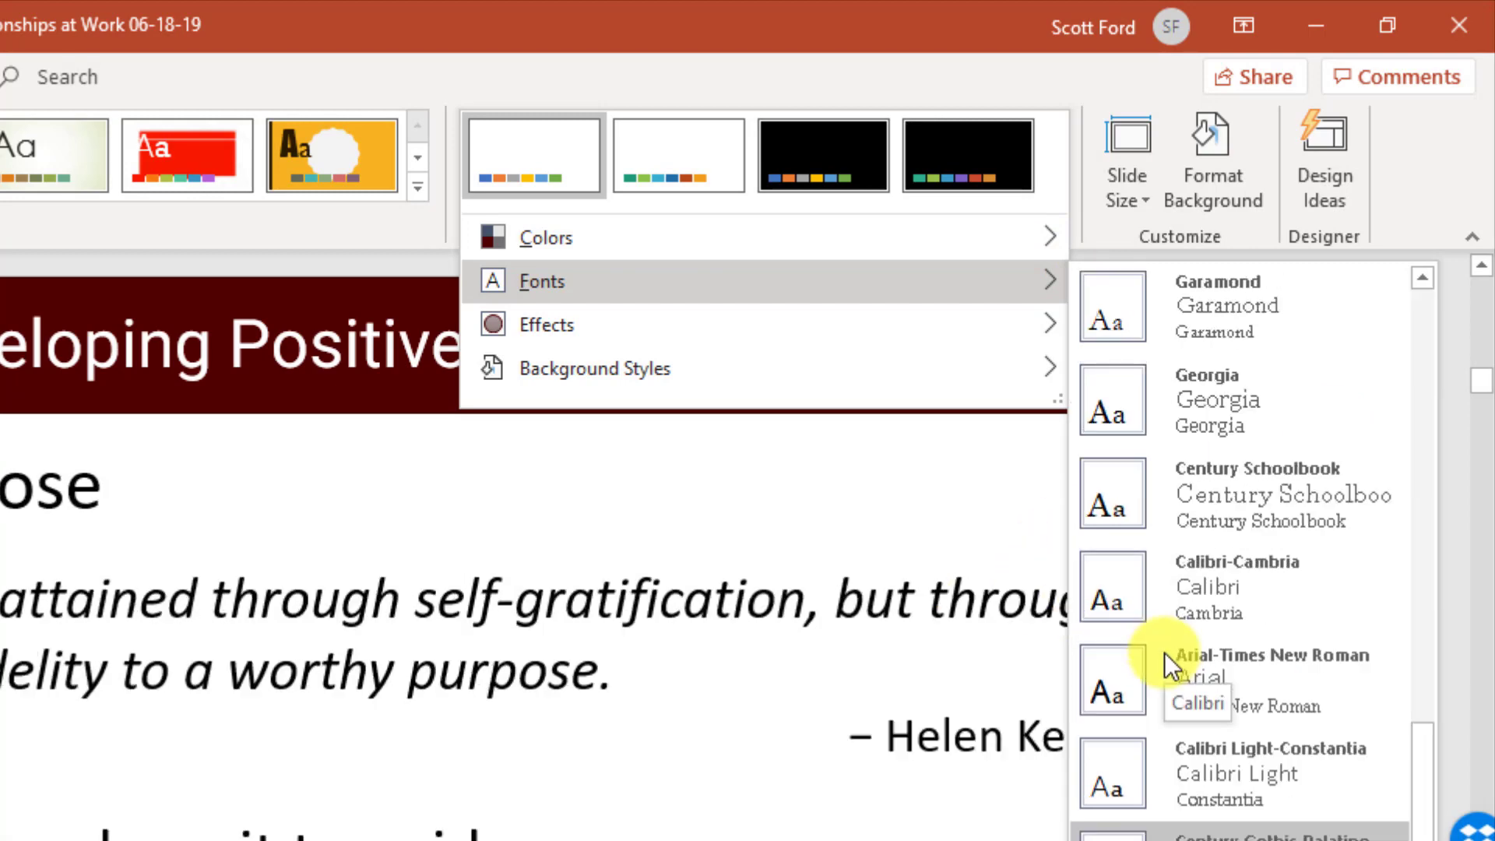
scroll(1170, 652, down, 3)
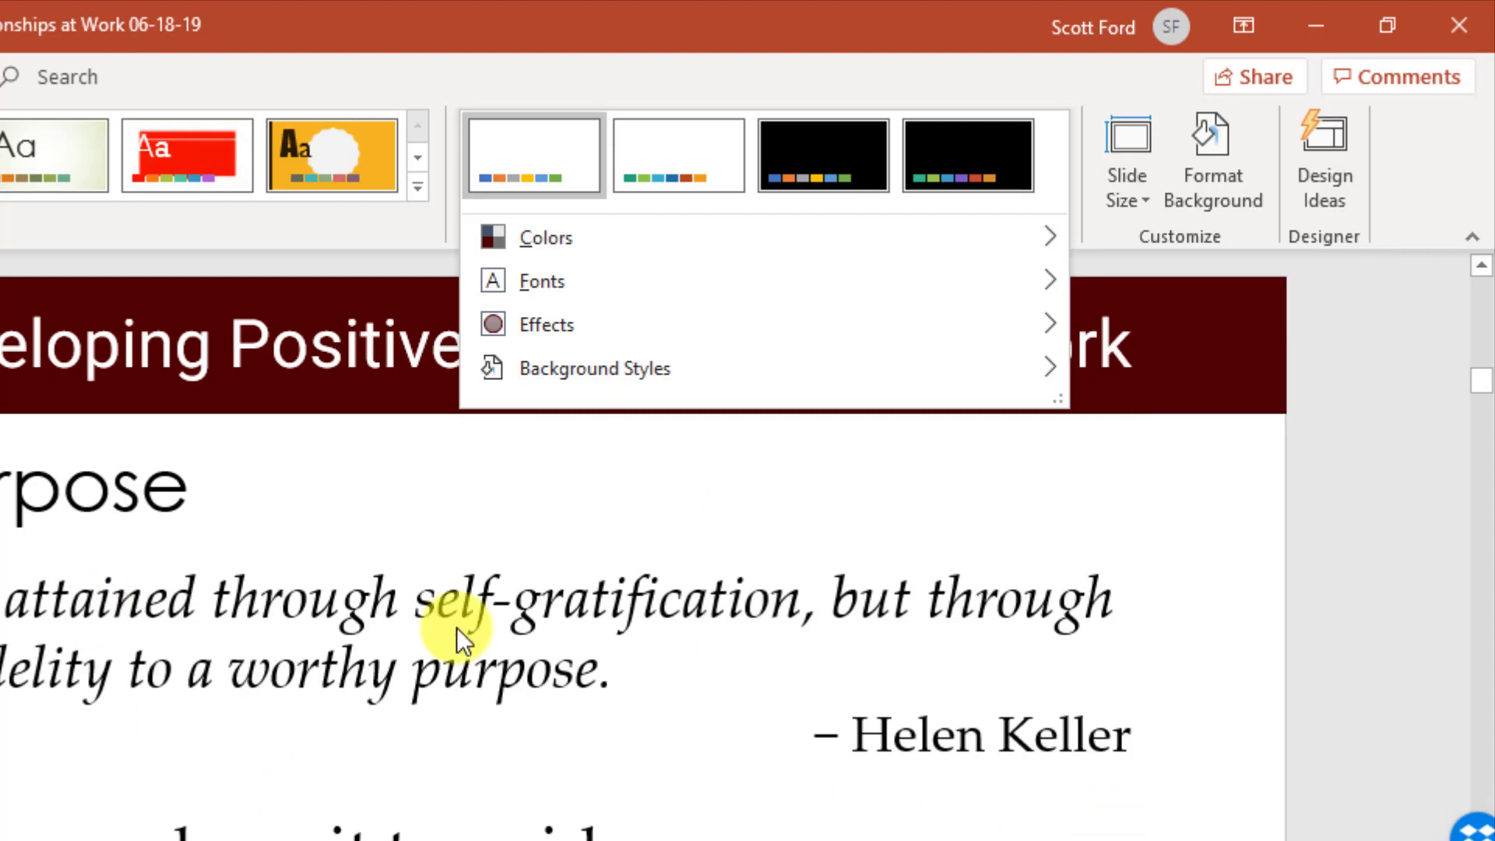
mouse_move(842, 273)
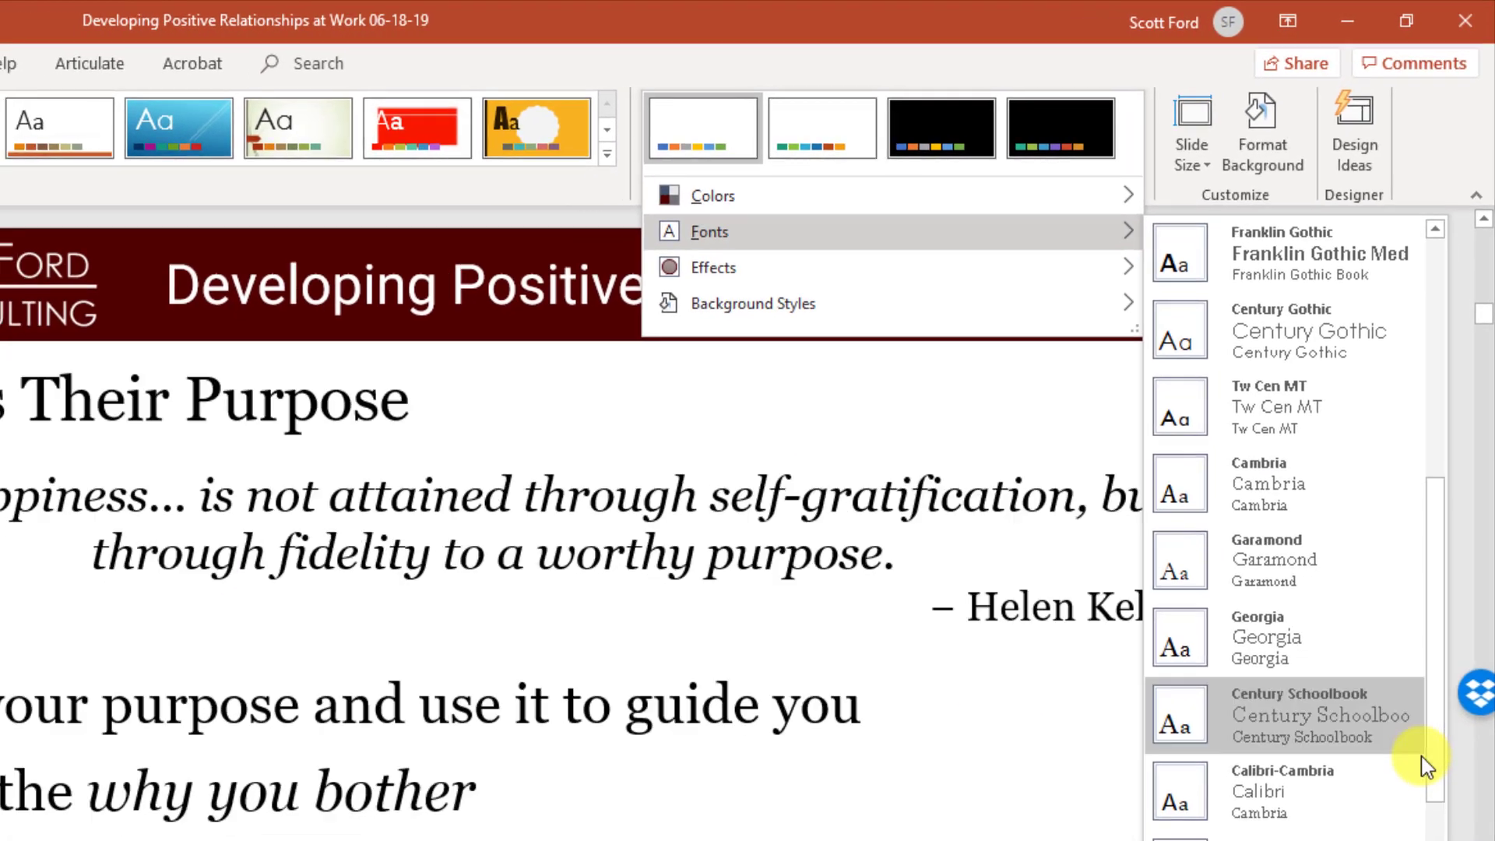
scroll(1425, 767, down, 3)
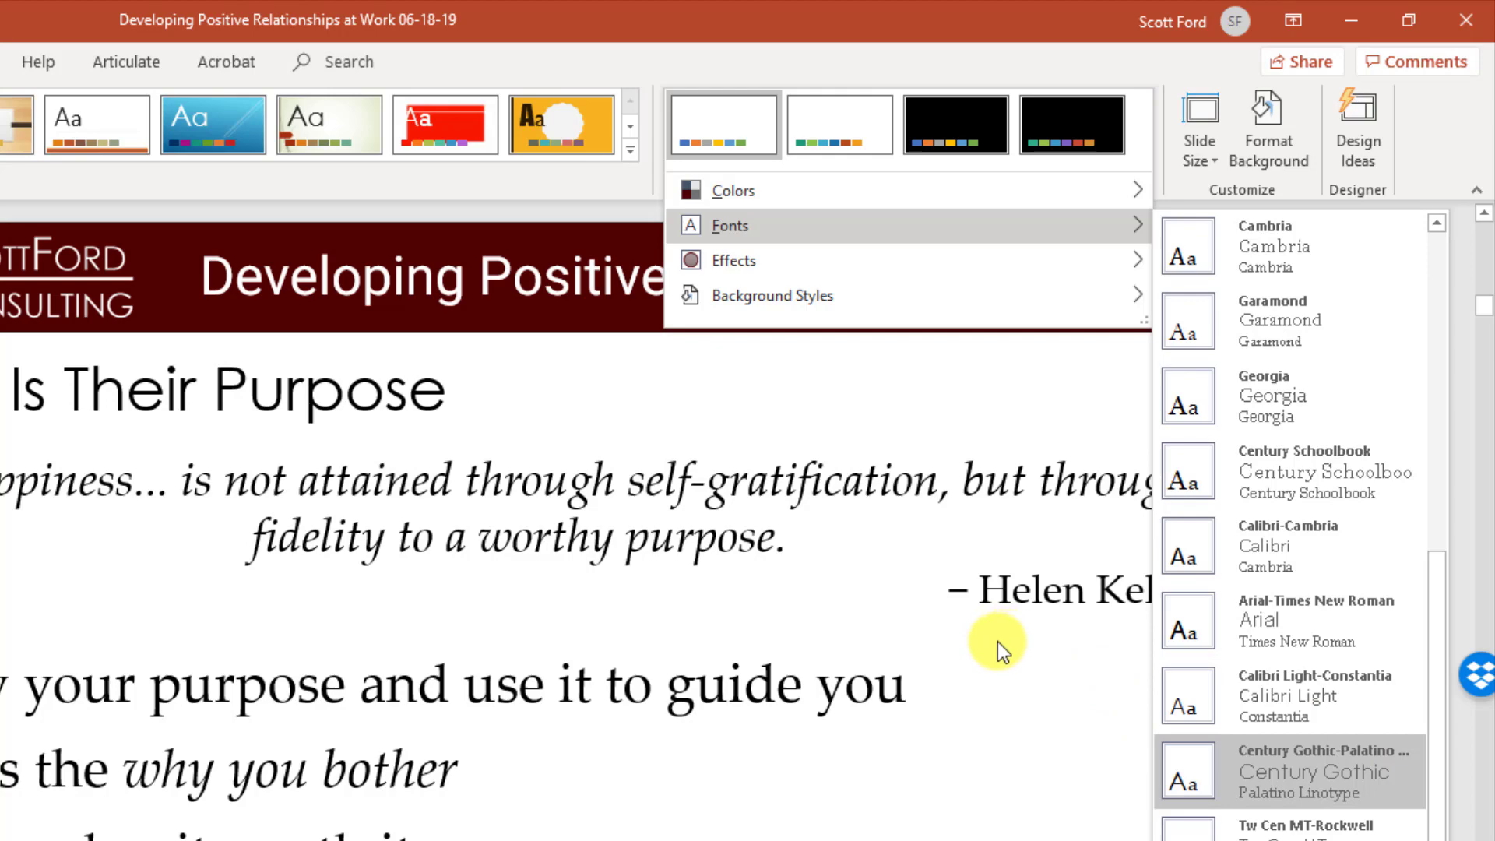
scroll(1284, 713, down, 5)
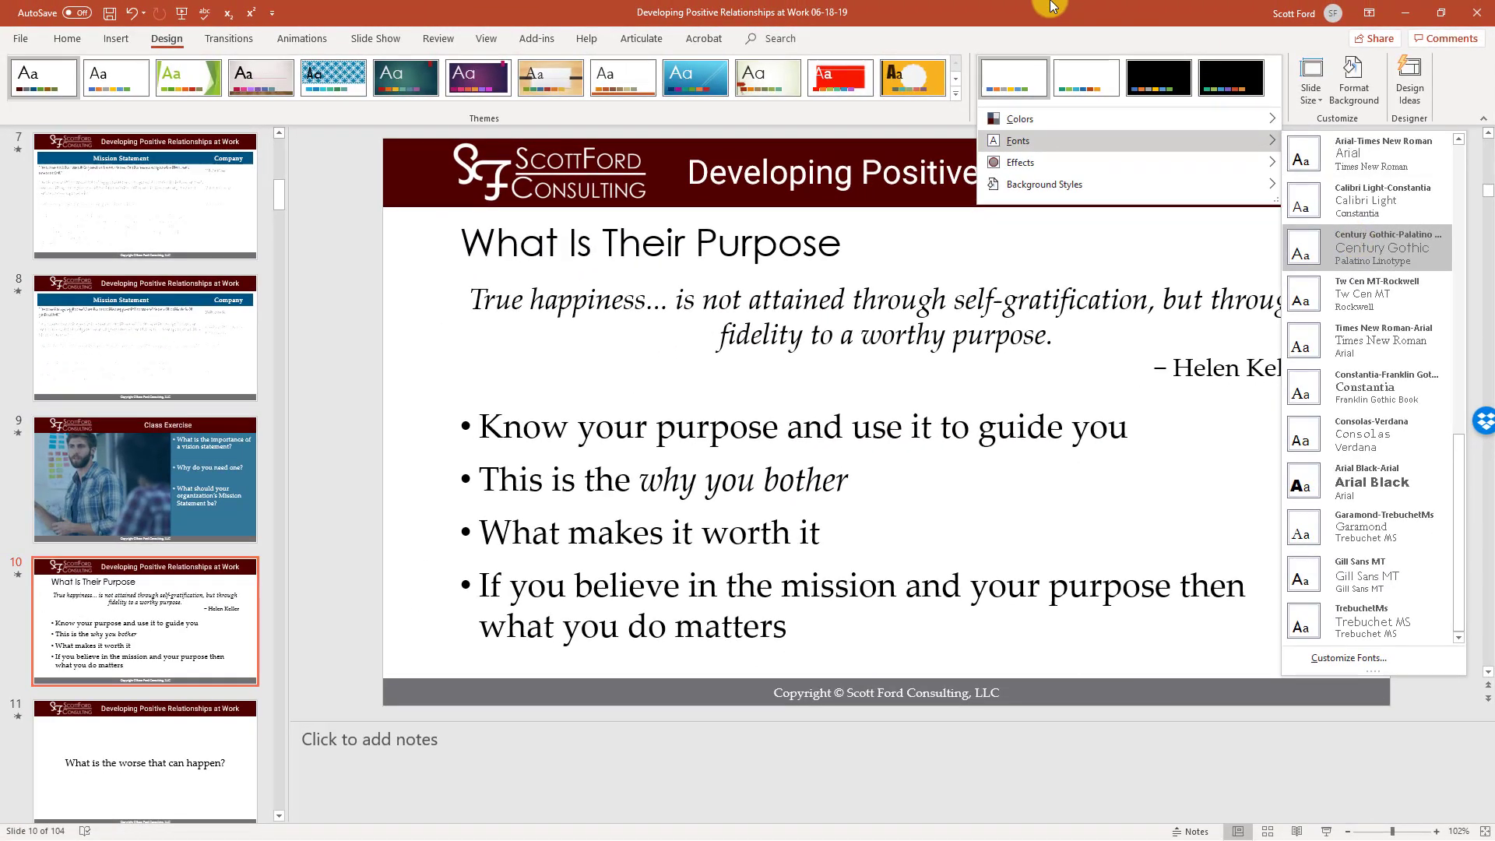
- Restore PowerPoint to a smaller window, revealing Storyline's untitled project with slide 1.1
double_click(1052, 6)
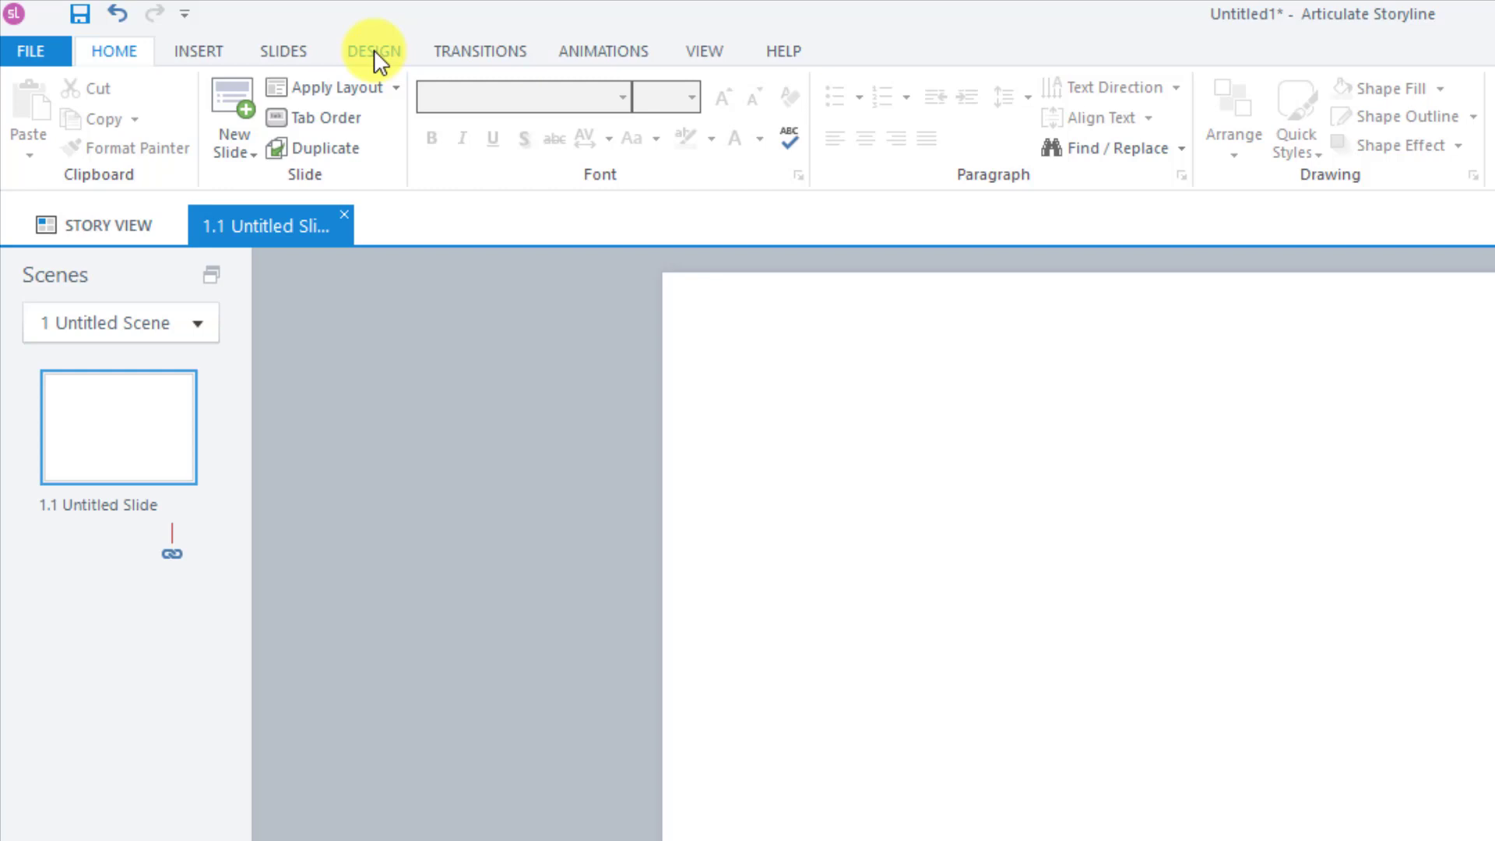
- Show Storyline's DESIGN tab and position the PowerPoint window over Storyline
click(222, 30)
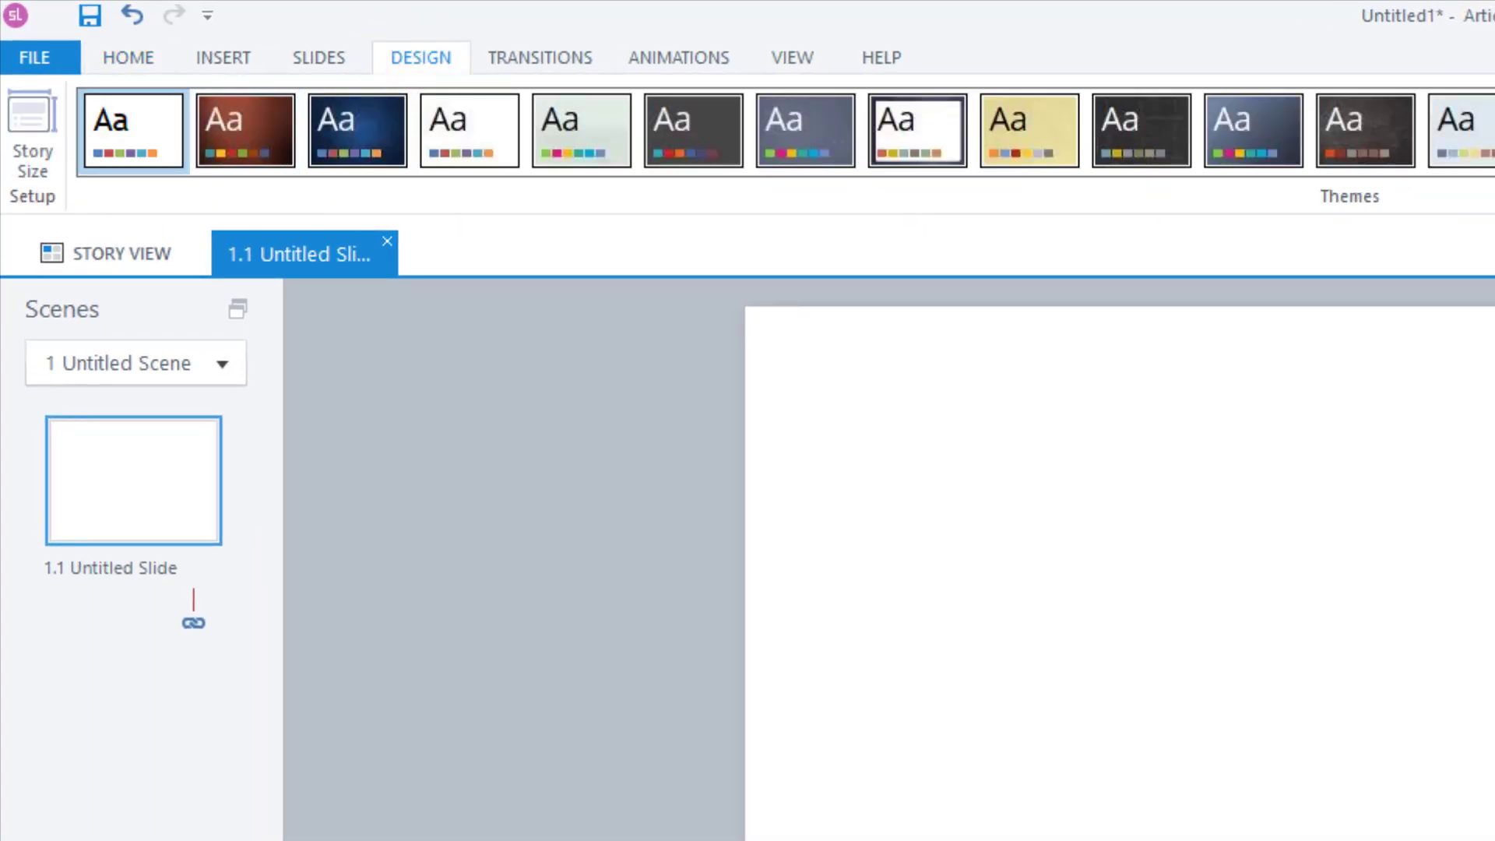
key(alt+Tab)
click(883, 594)
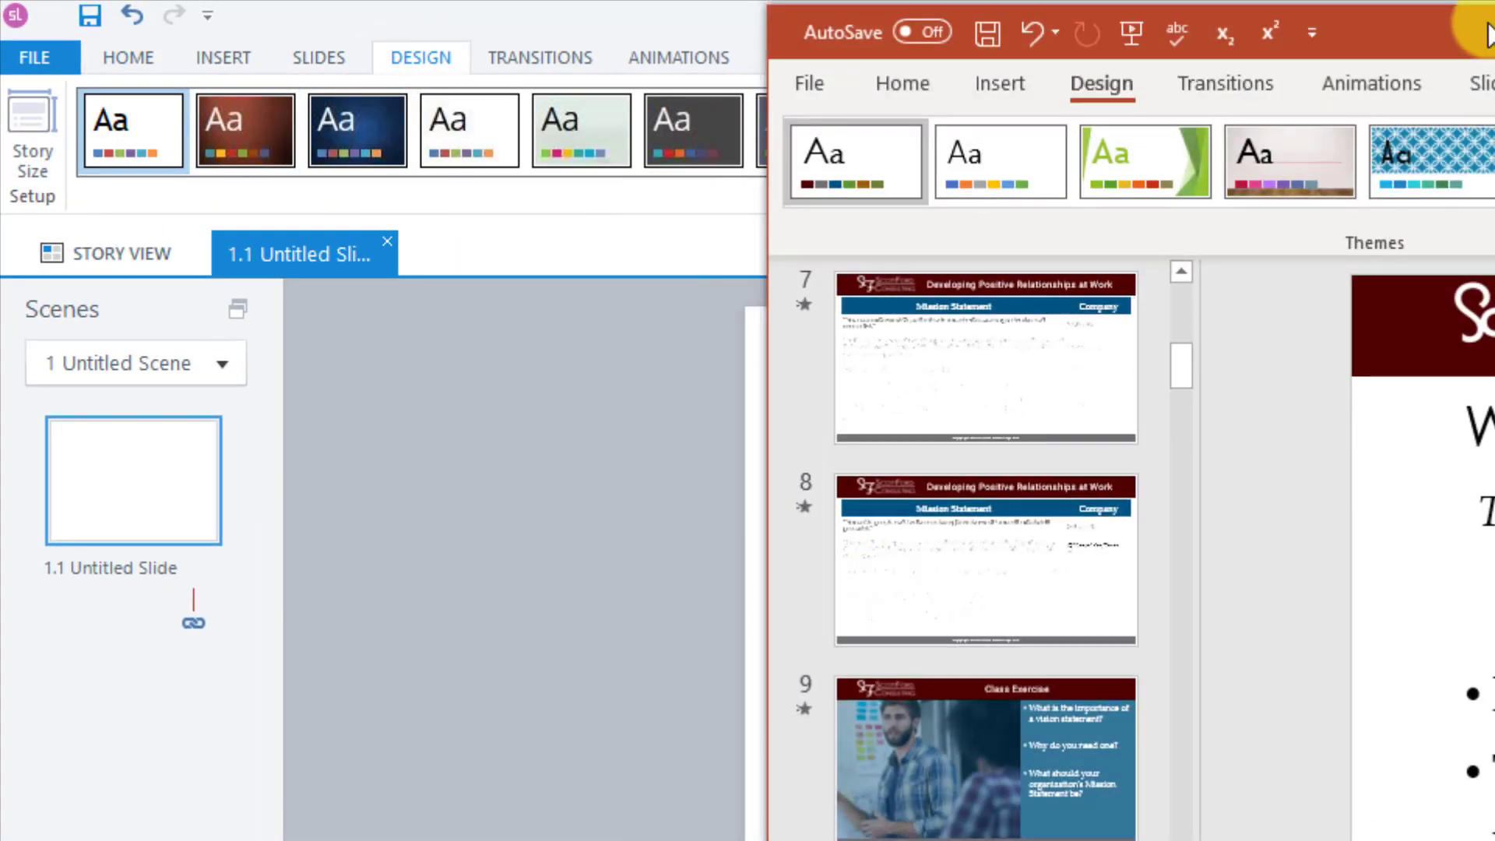
drag(1464, 16, 789, 229)
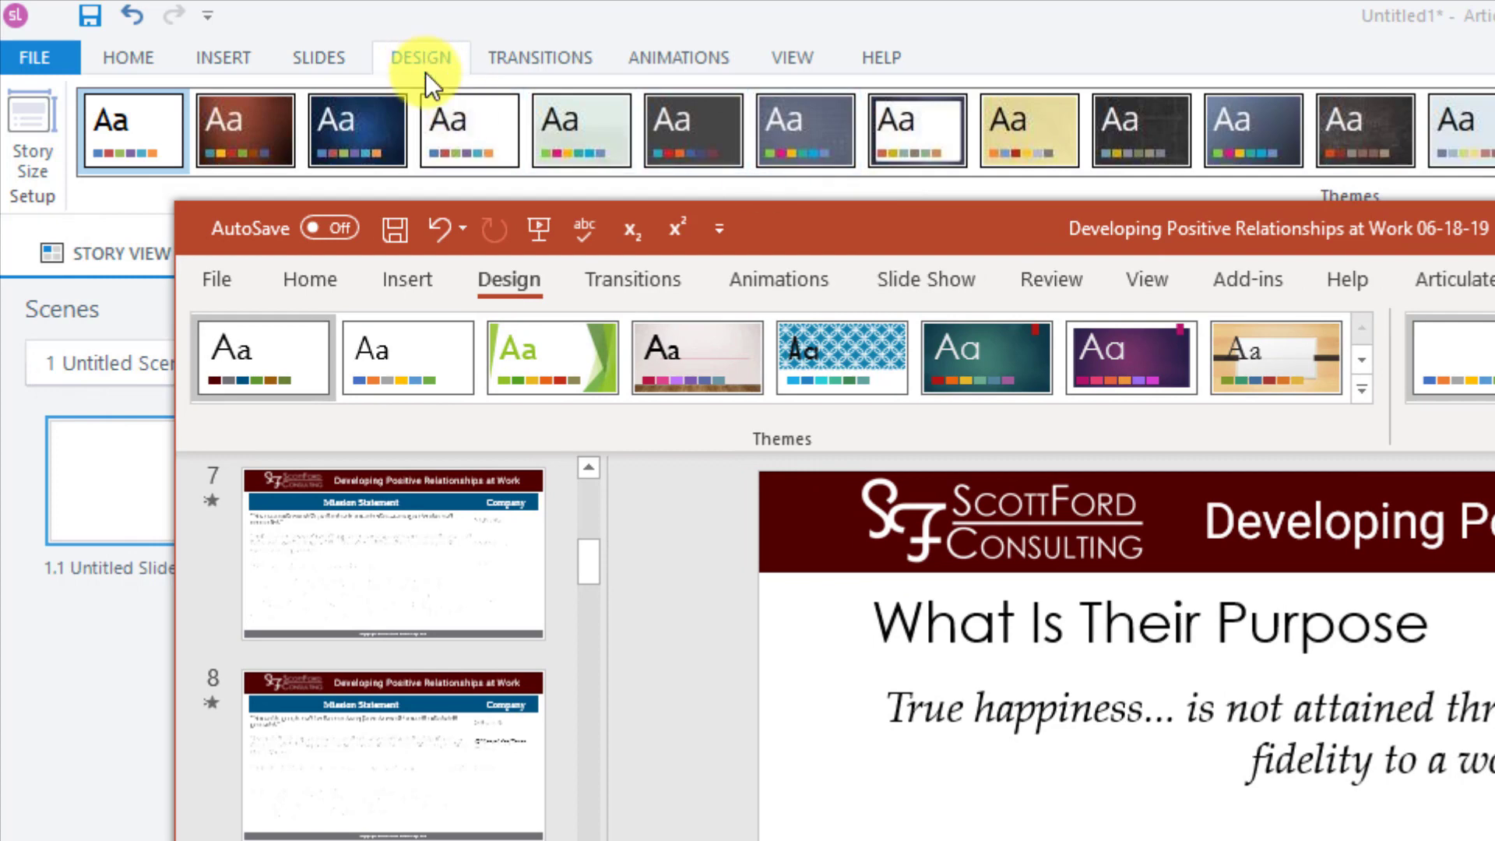
drag(903, 240, 925, 302)
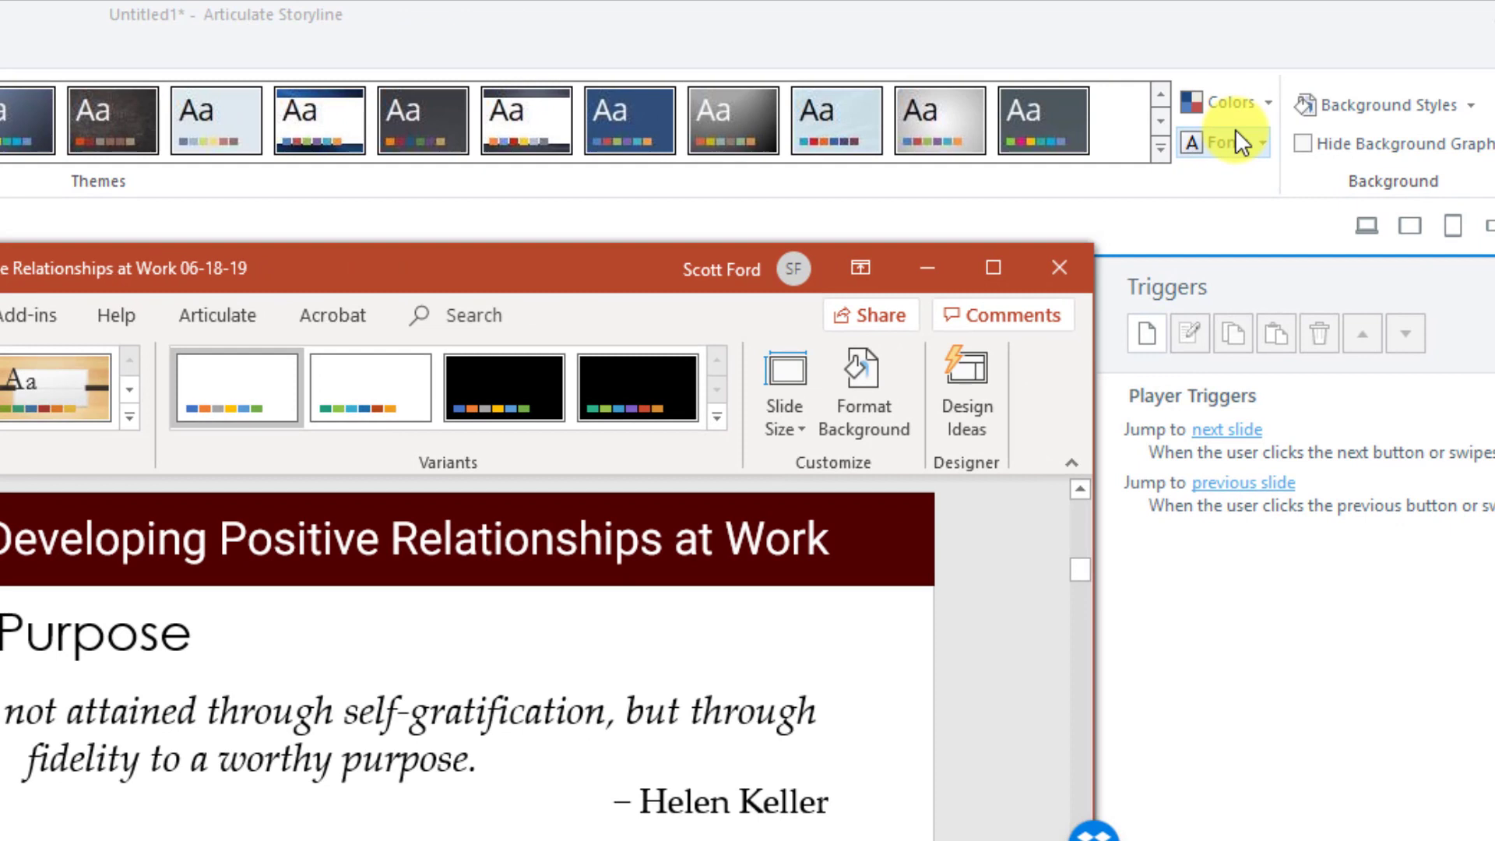
- Check PowerPoint's Variants Fonts submenu, then bring Storyline back to the front
click(722, 409)
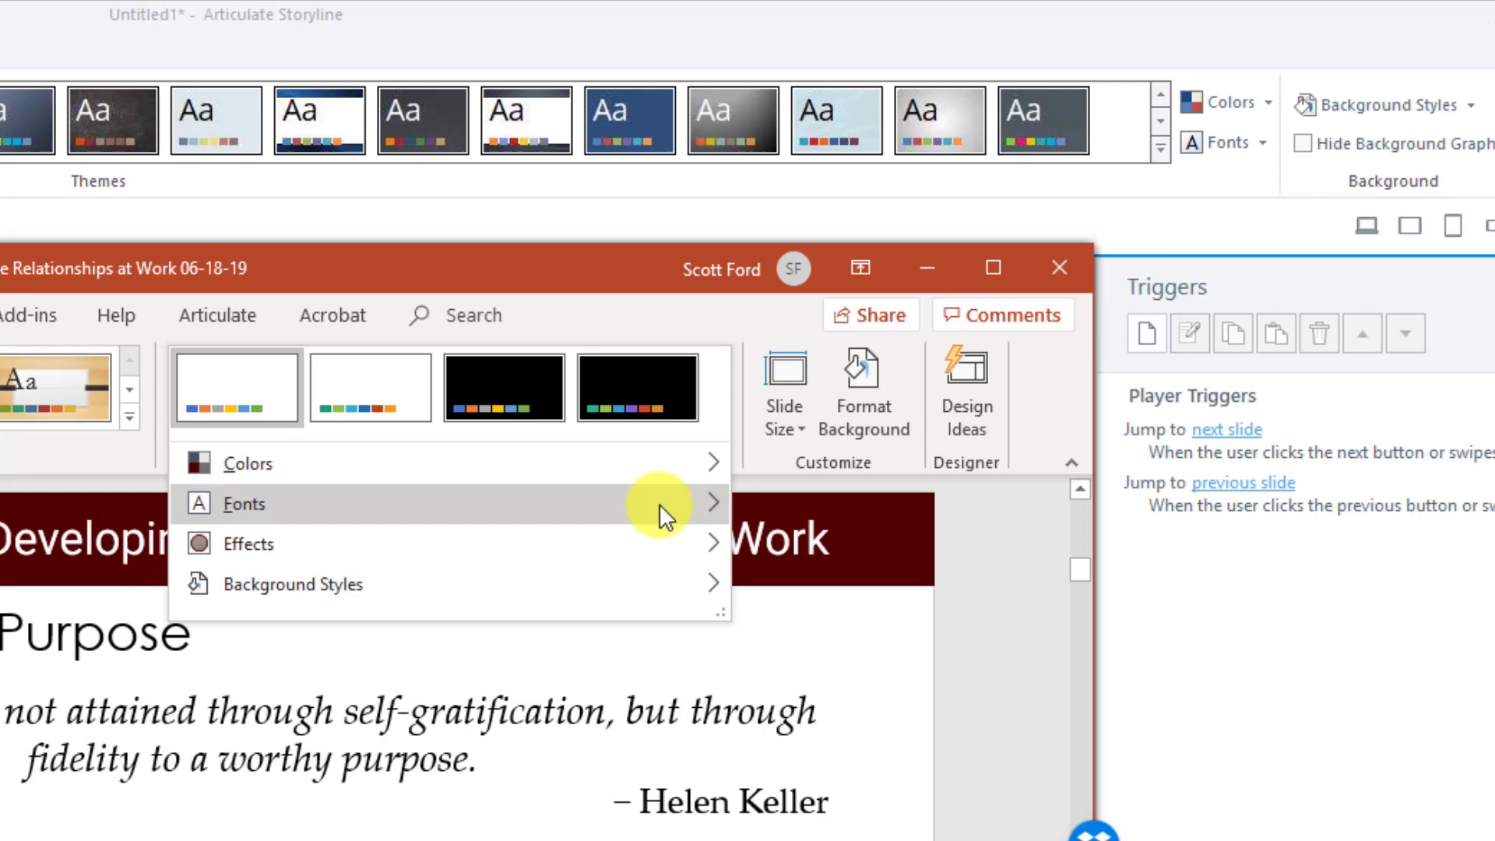
mouse_move(660, 503)
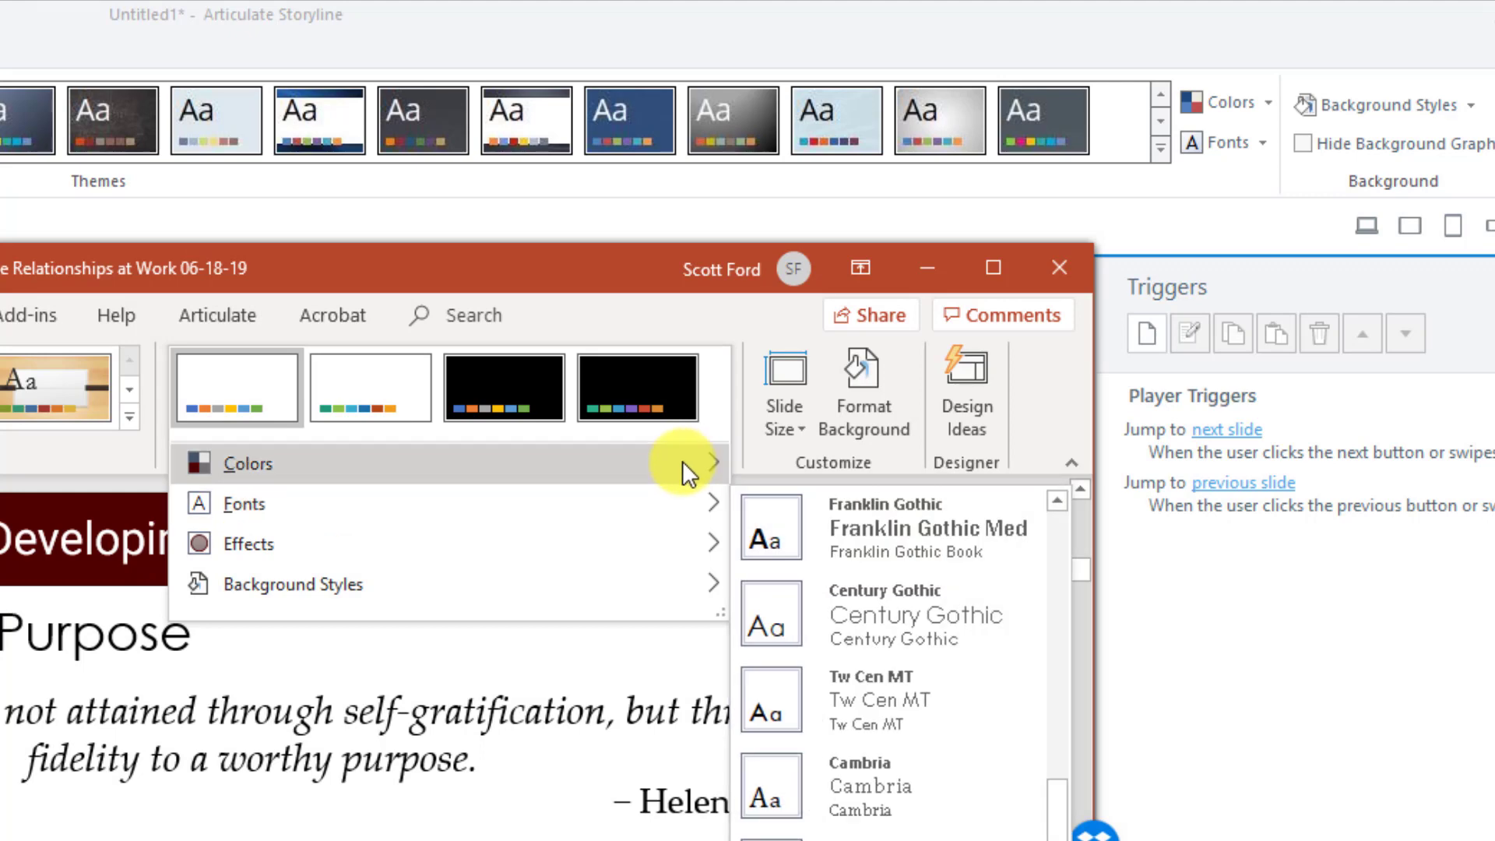
click(884, 17)
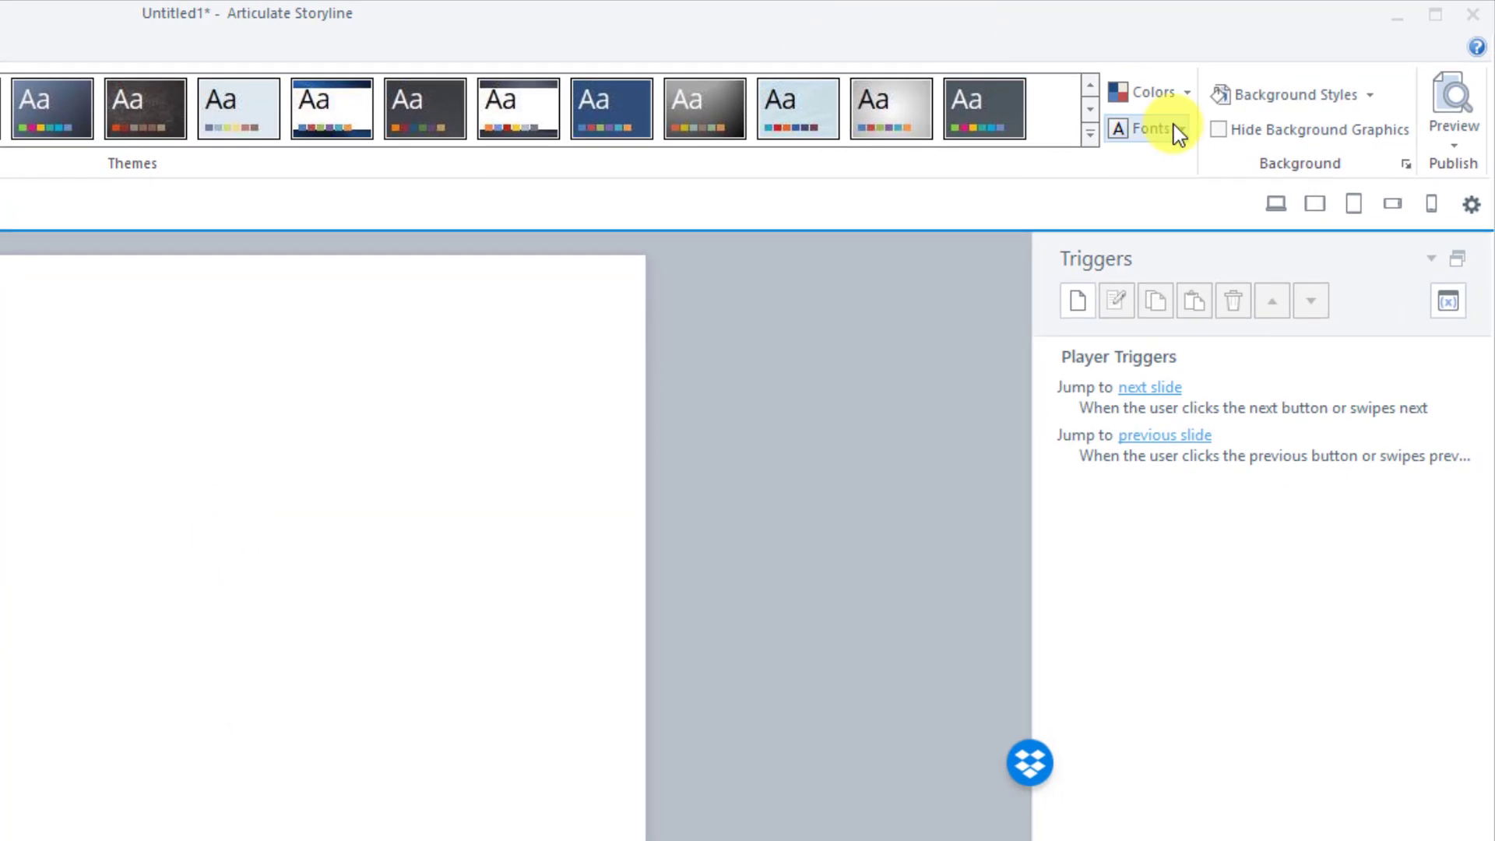
- Scroll Storyline's theme Fonts list from Apex through Trek down to Create New Theme Fonts
click(1174, 126)
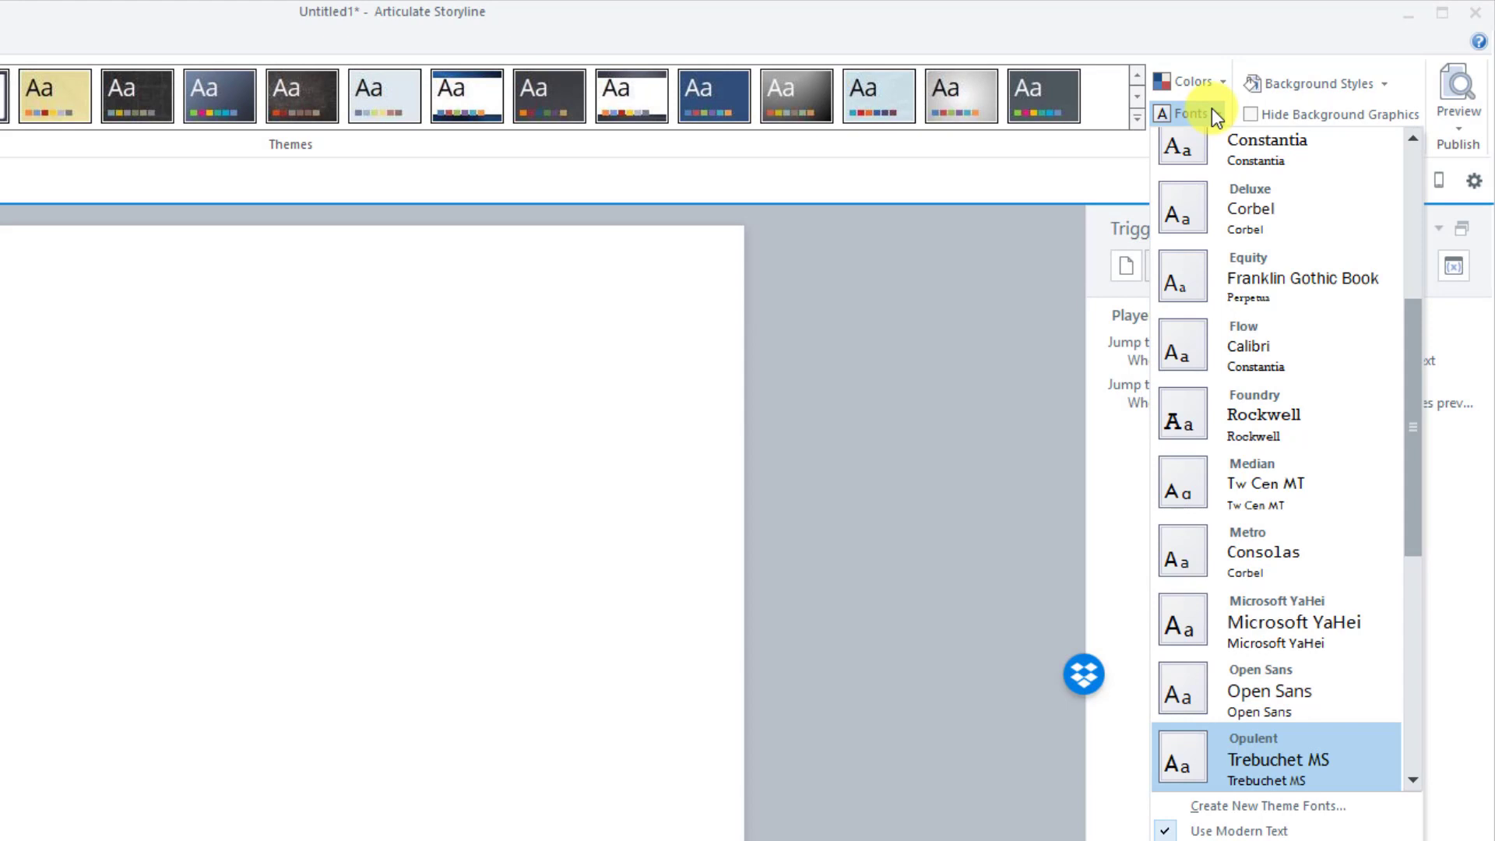
scroll(1251, 578, up, 1)
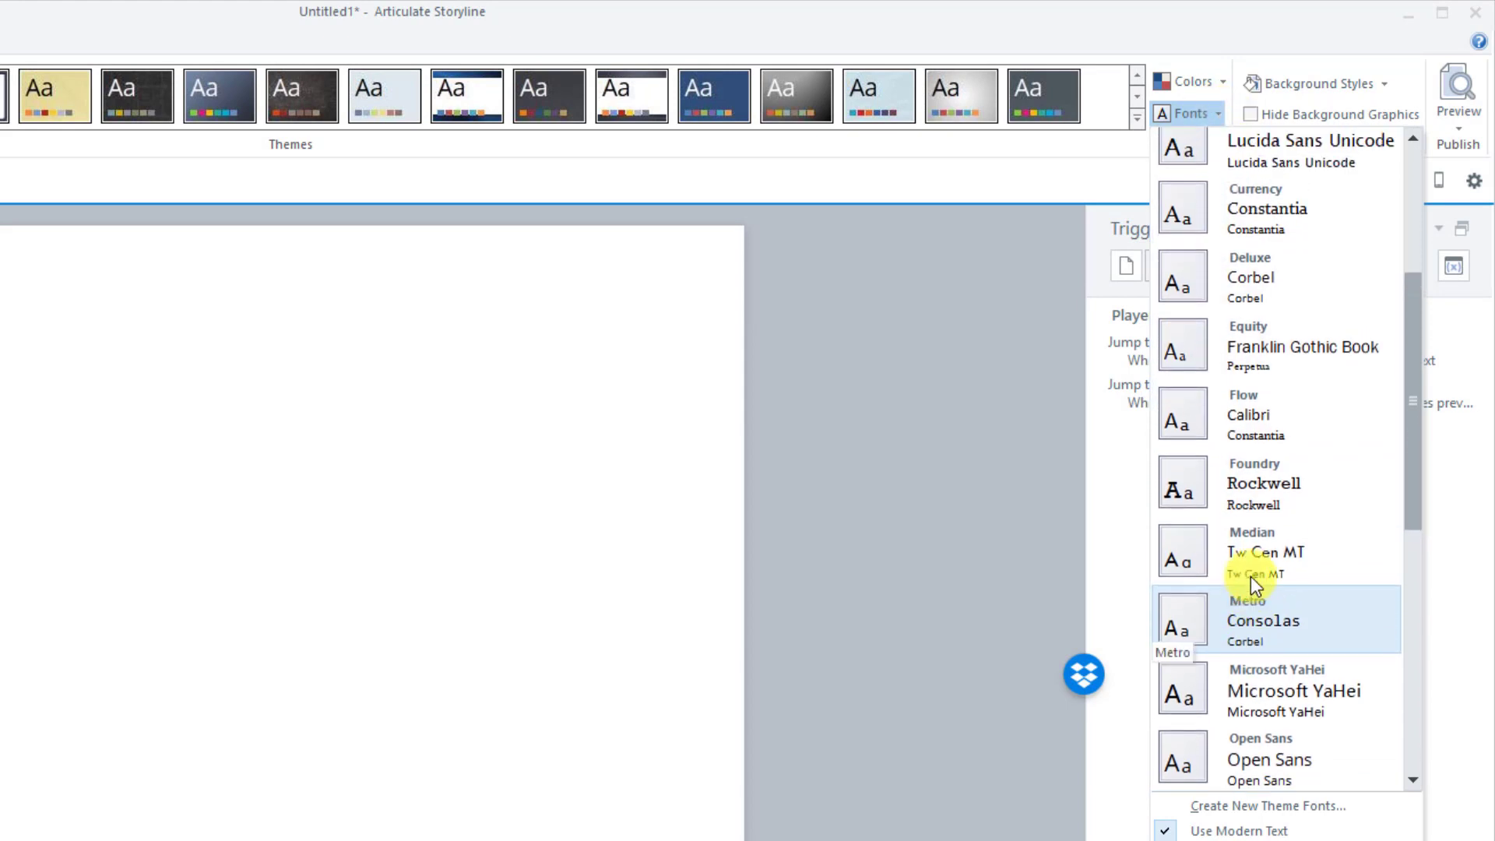
scroll(1250, 576, up, 4)
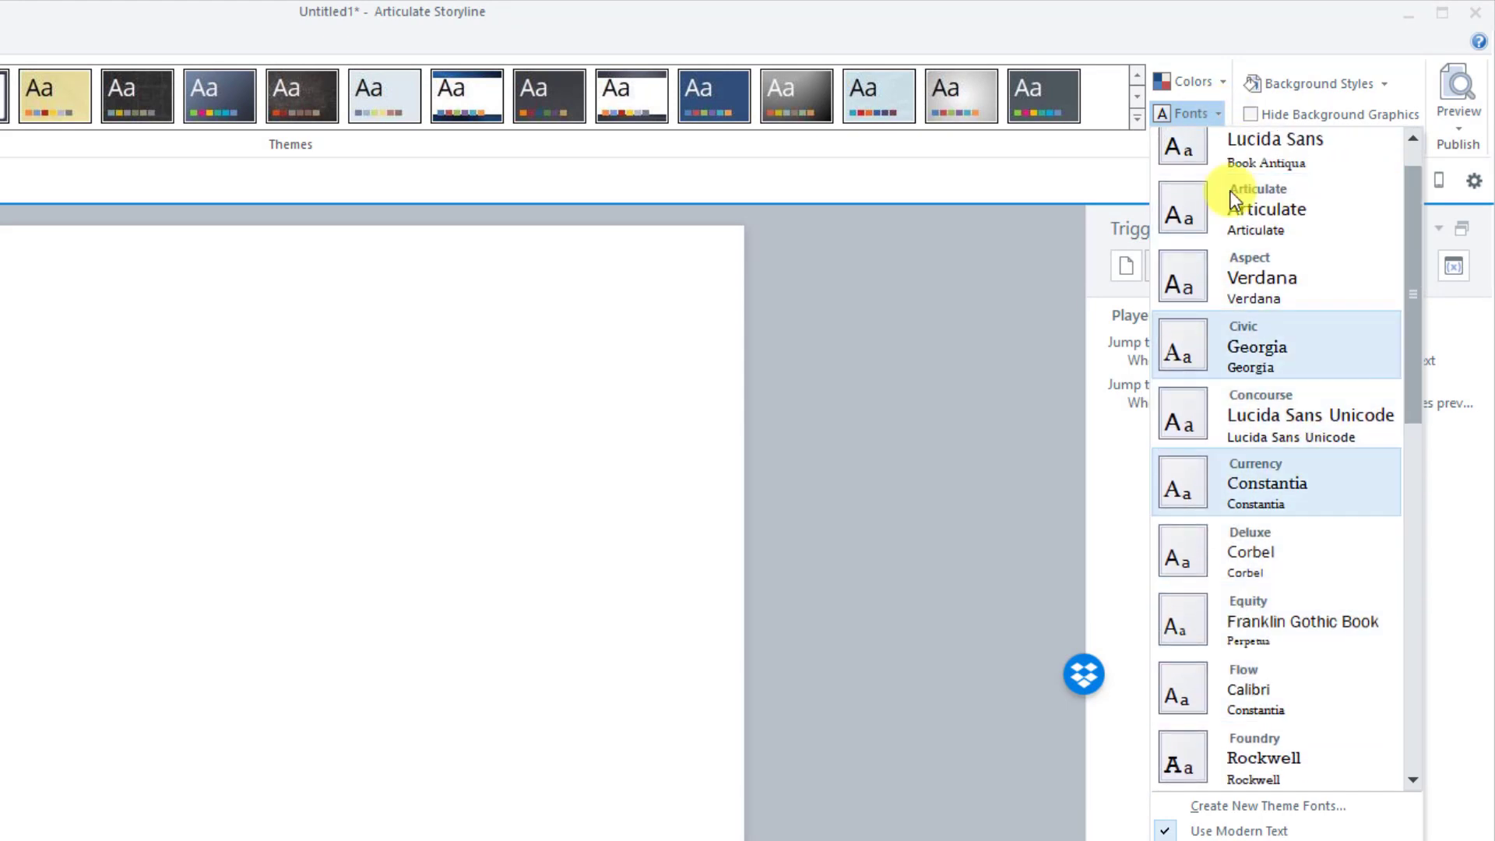
scroll(1236, 503, up, 1)
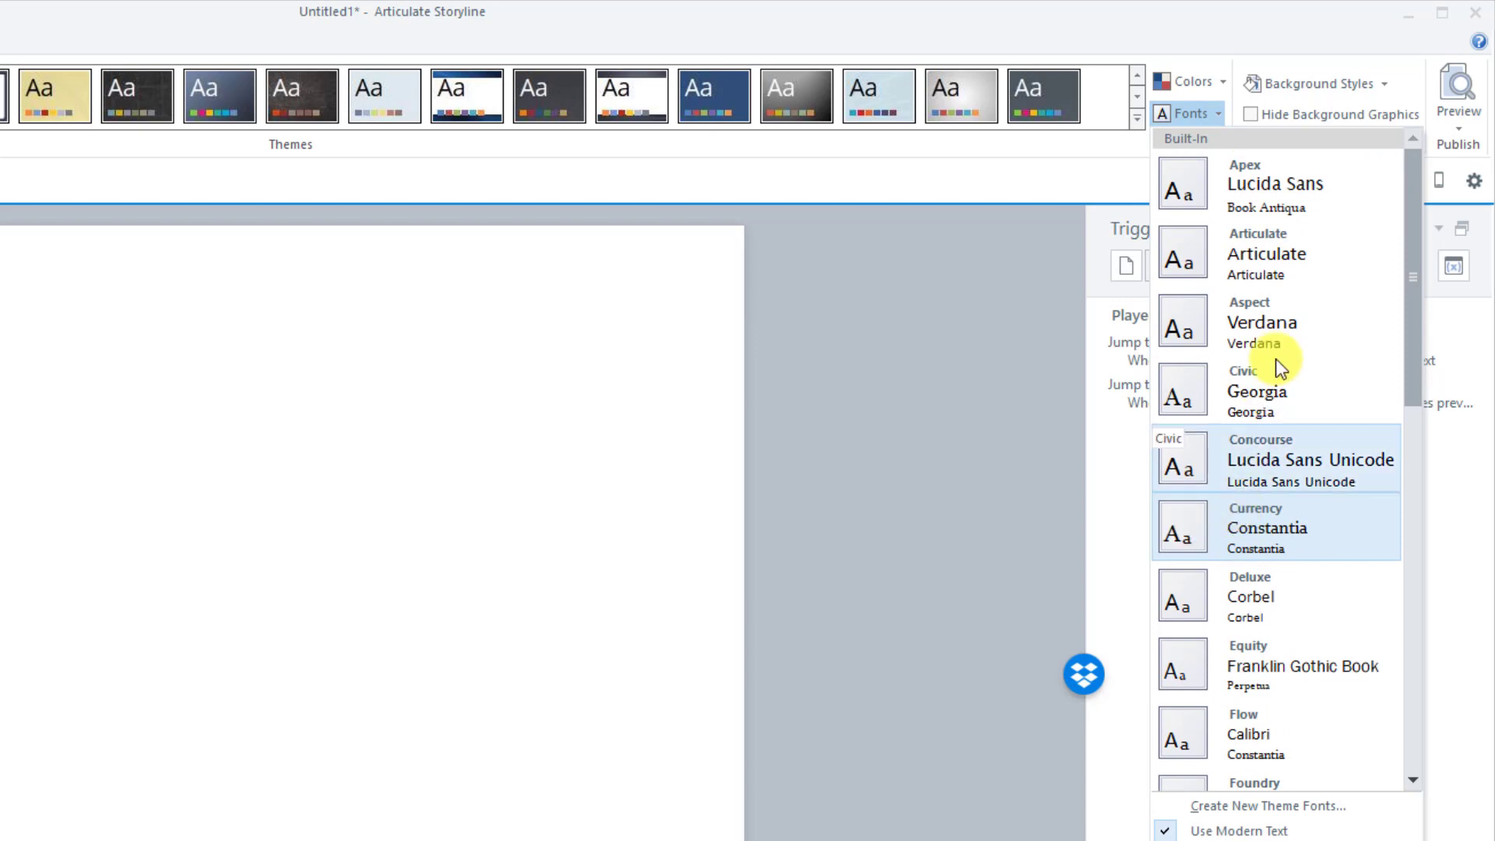
scroll(1275, 348, down, 3)
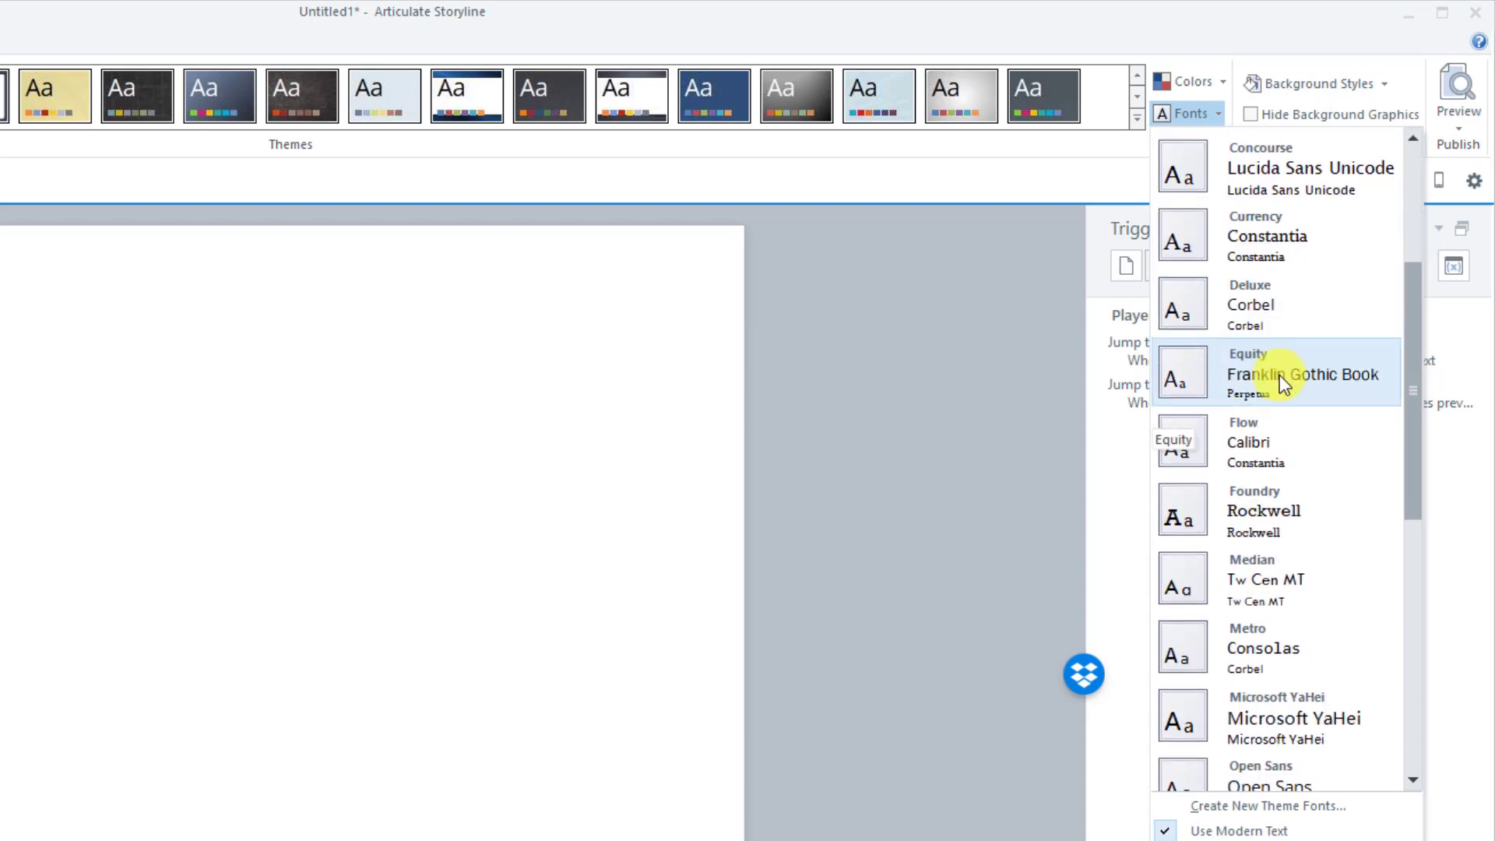
scroll(1278, 375, down, 4)
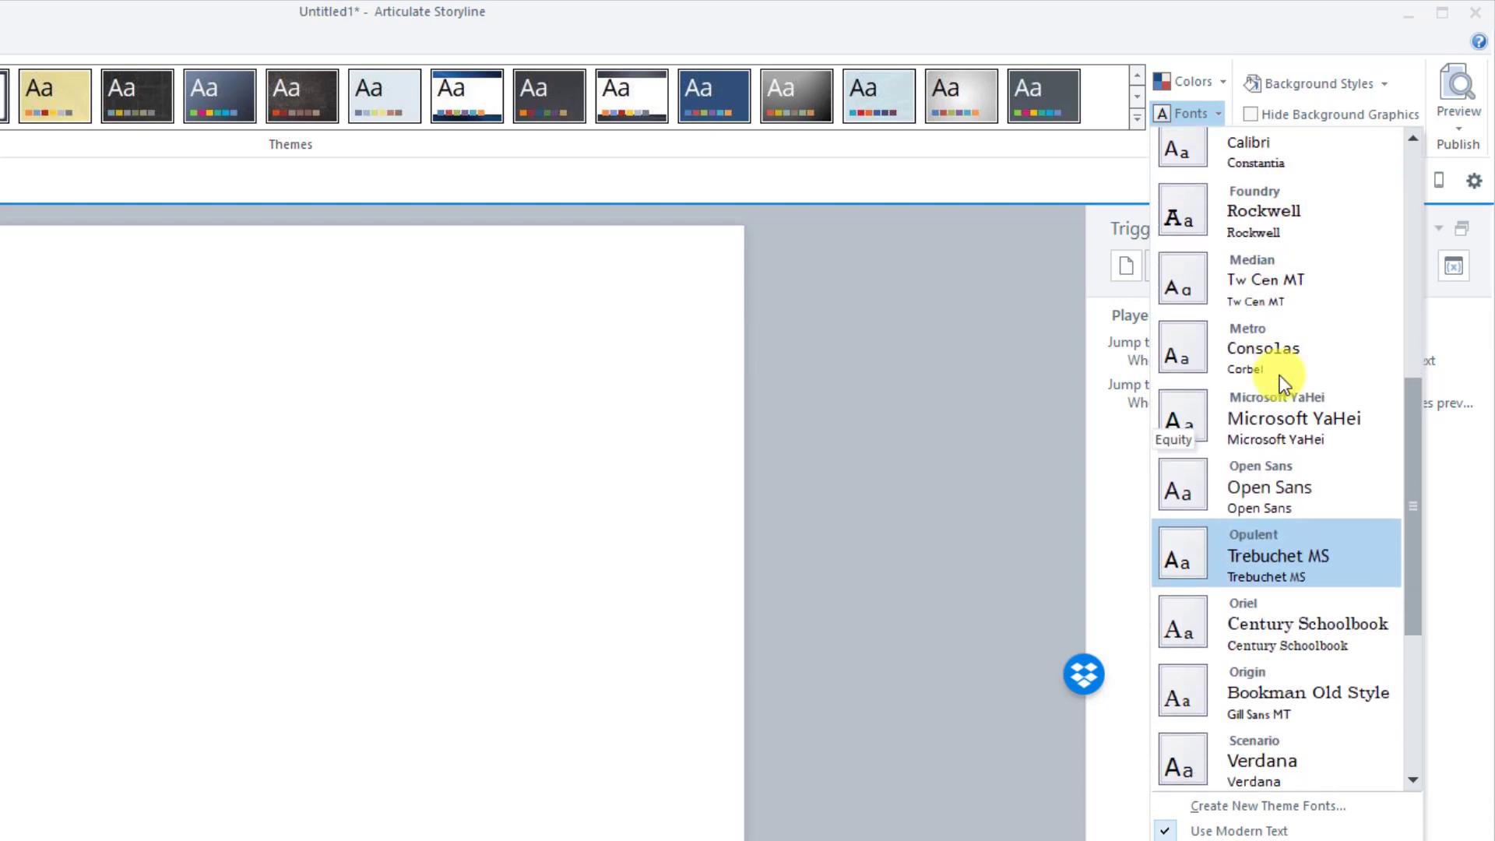
scroll(1278, 375, down, 3)
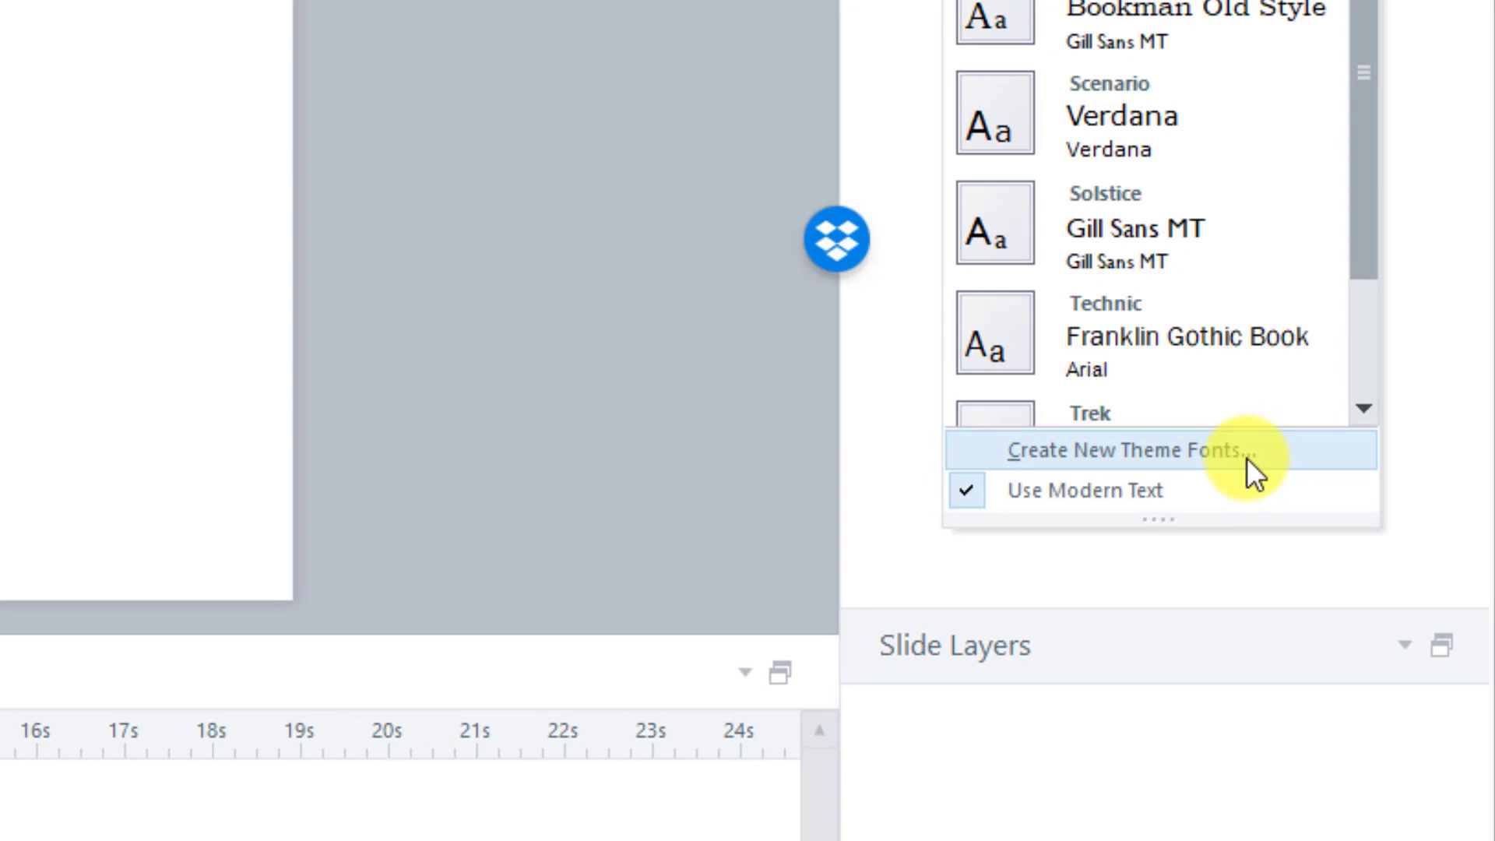
- Open Create New Theme Fonts, recheck PowerPoint's font sets, then minimize PowerPoint
click(1213, 440)
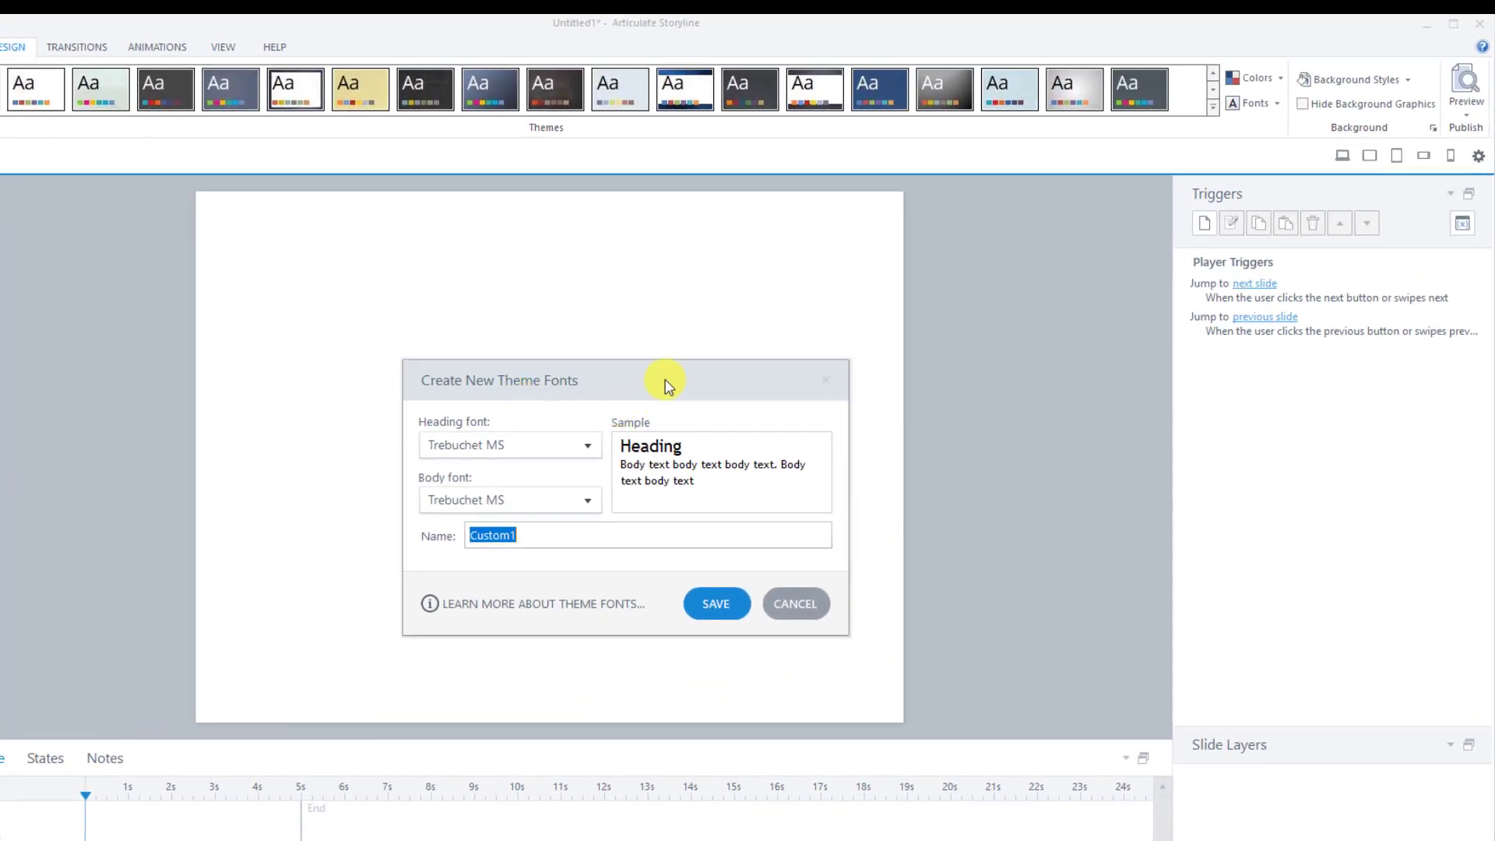
drag(664, 381, 324, 226)
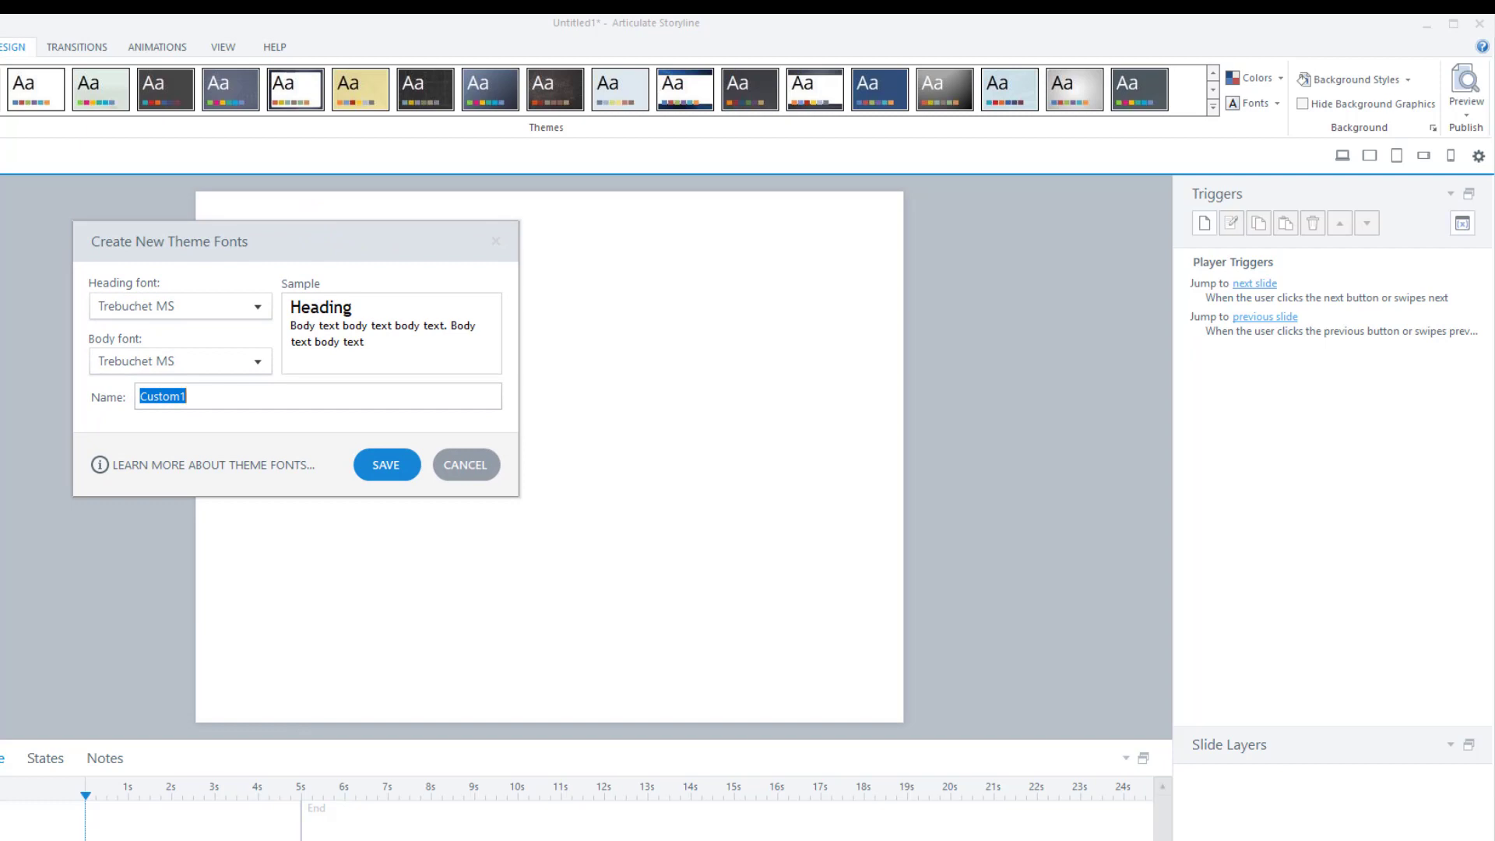
key(alt+Tab)
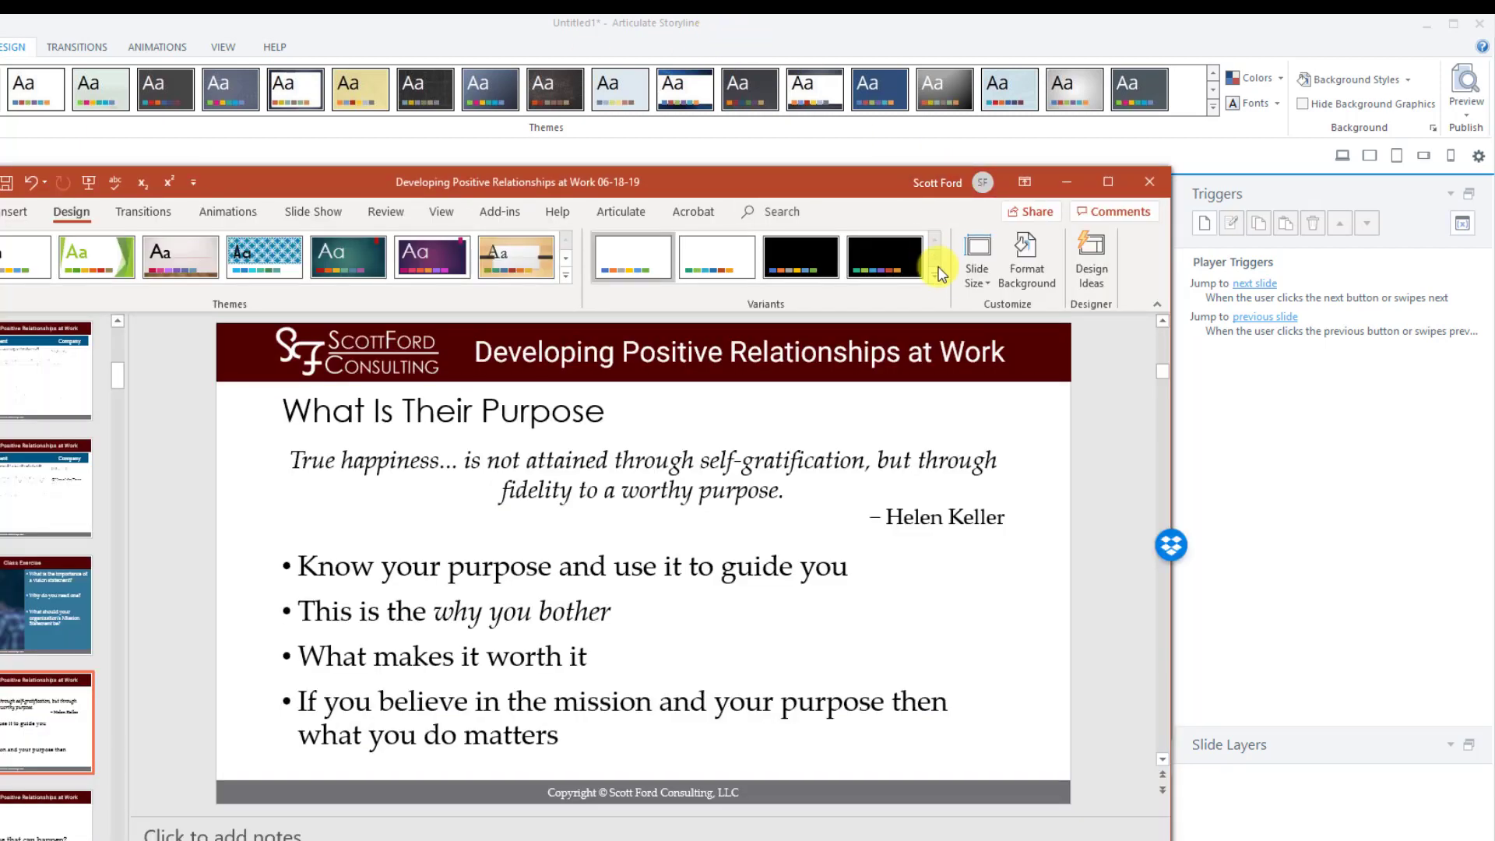
click(941, 274)
mouse_move(896, 343)
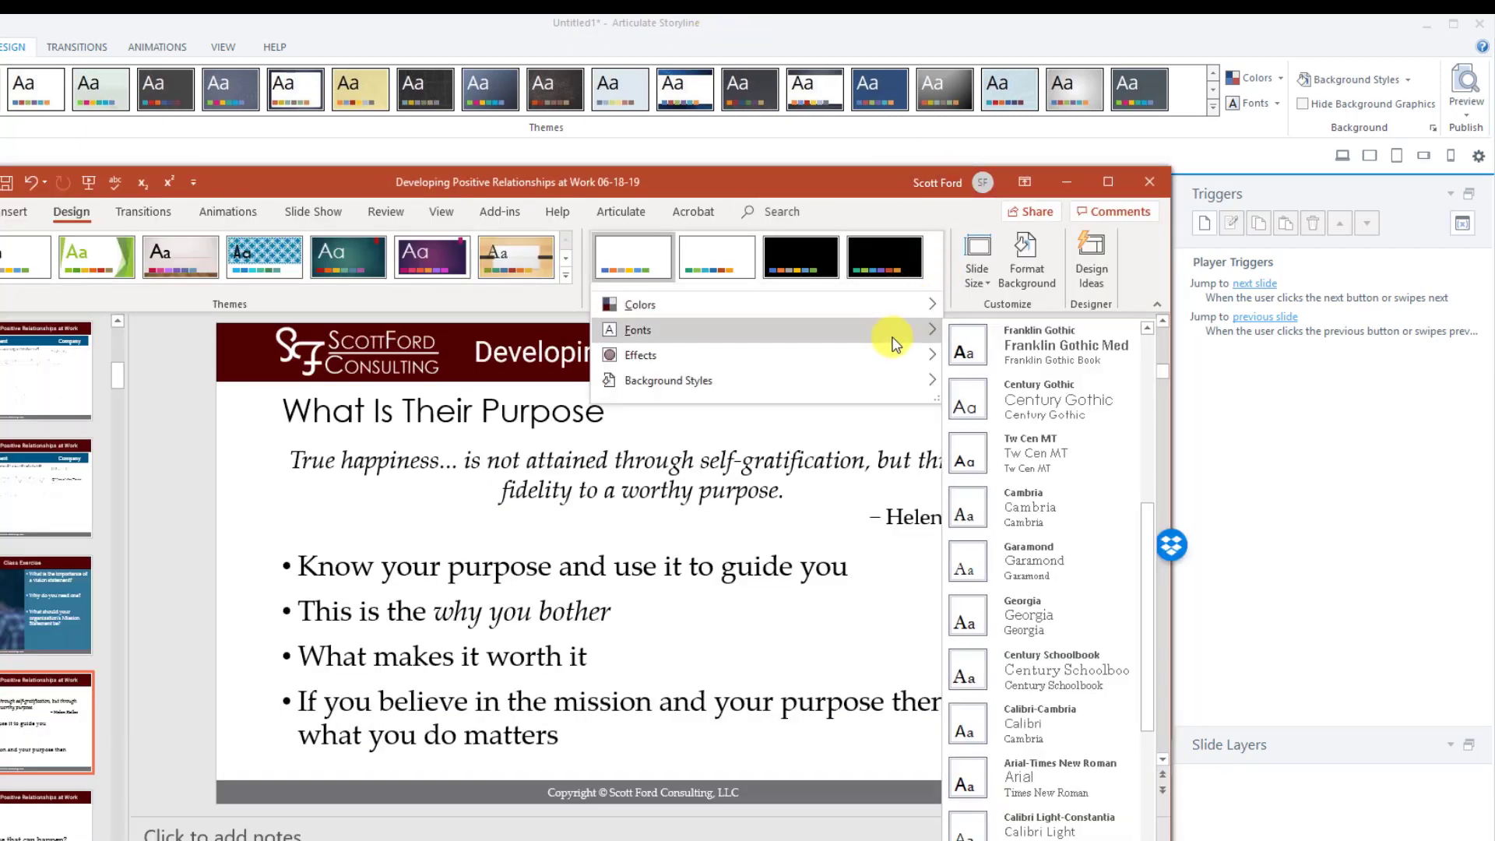
scroll(1028, 474, up, 3)
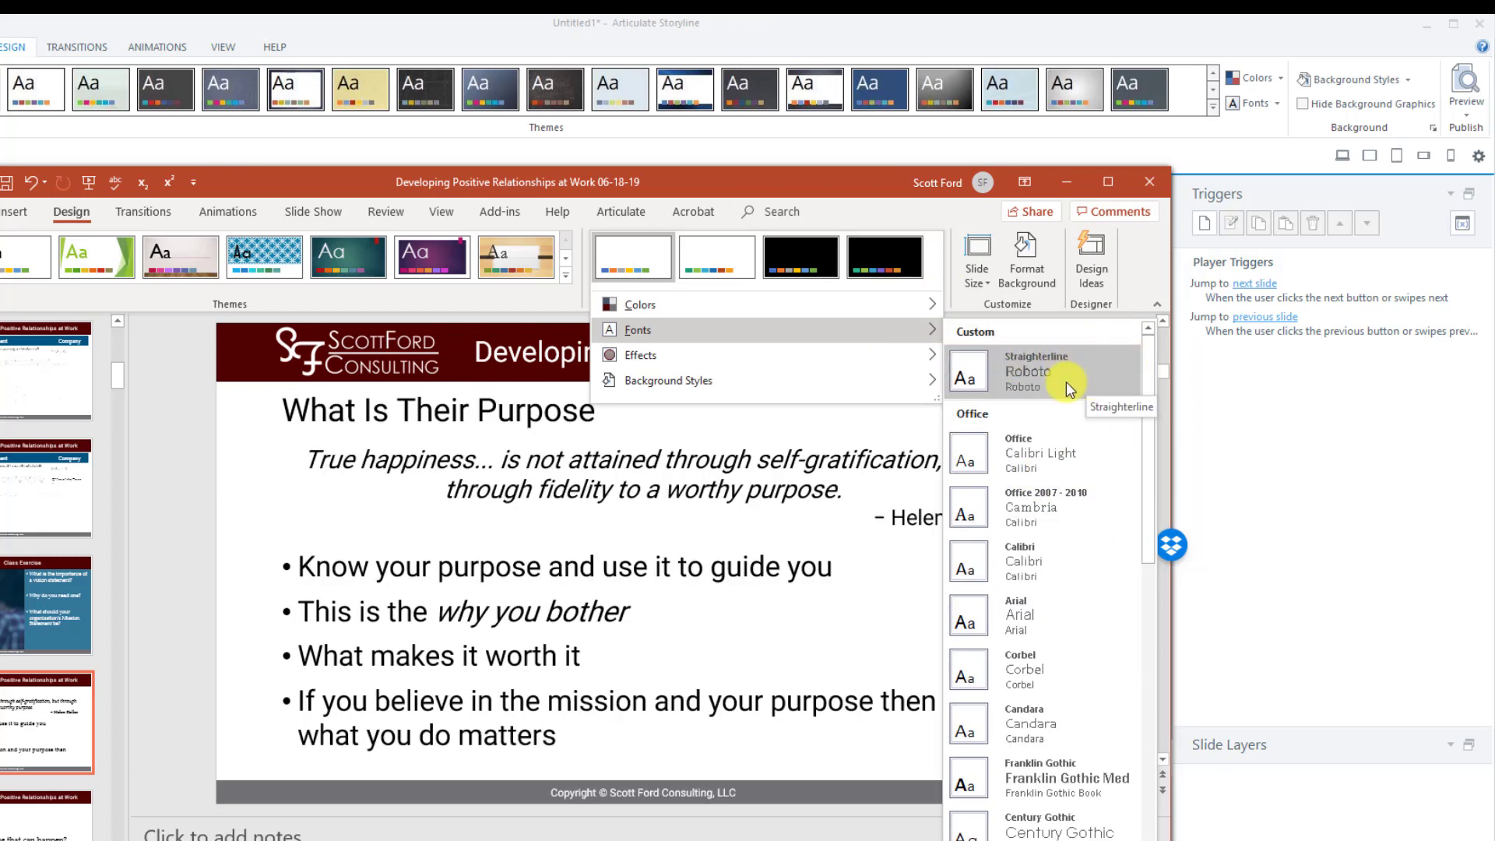
click(821, 173)
click(1067, 182)
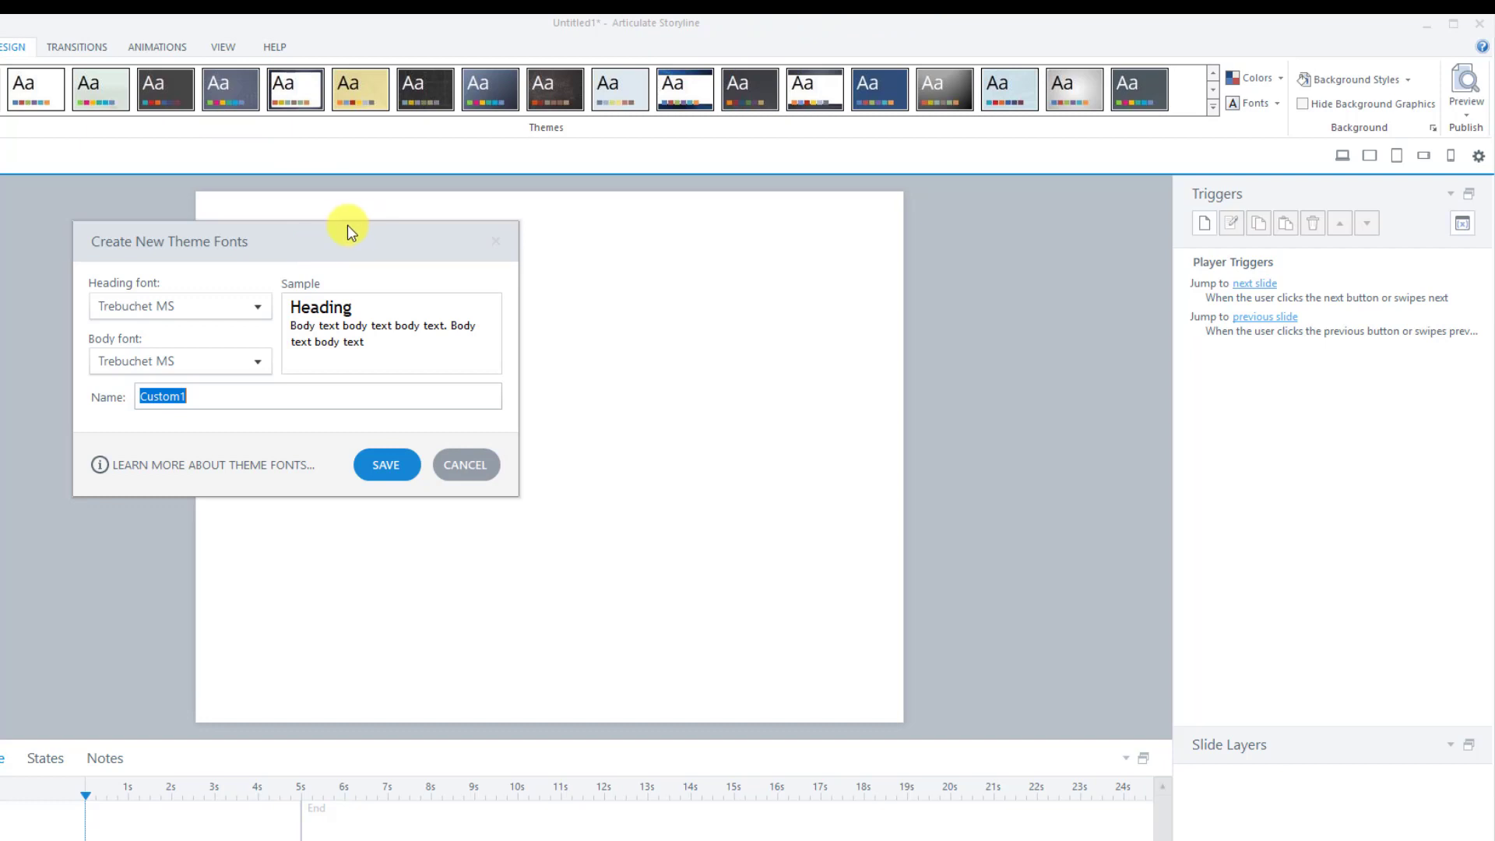
- Choose Century Gothic as the heading font and Palatino Linotype as the body font
drag(337, 227, 313, 216)
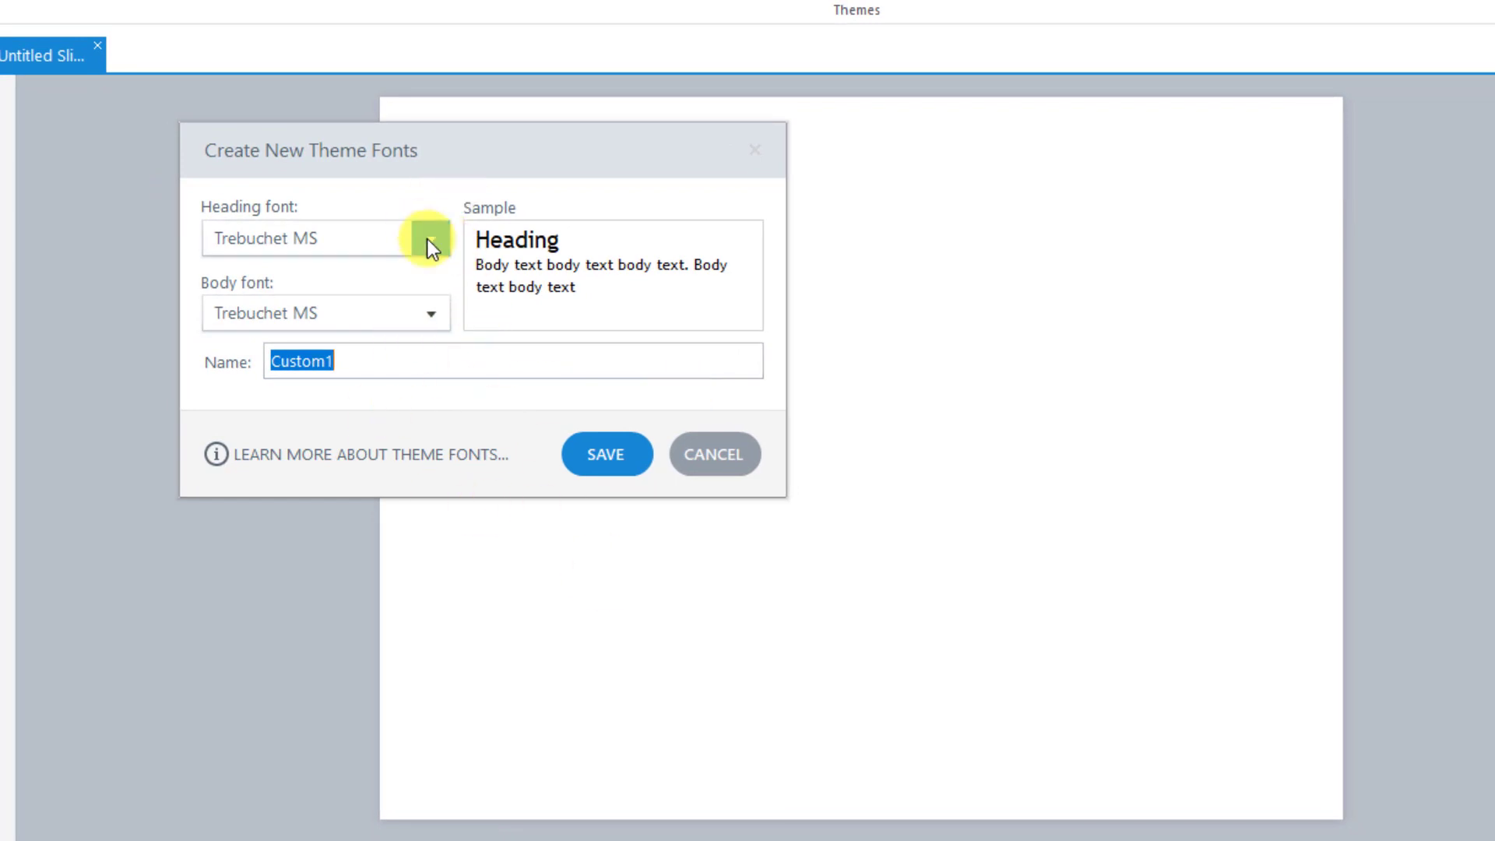
click(427, 238)
scroll(342, 584, up, 2)
scroll(282, 636, up, 20)
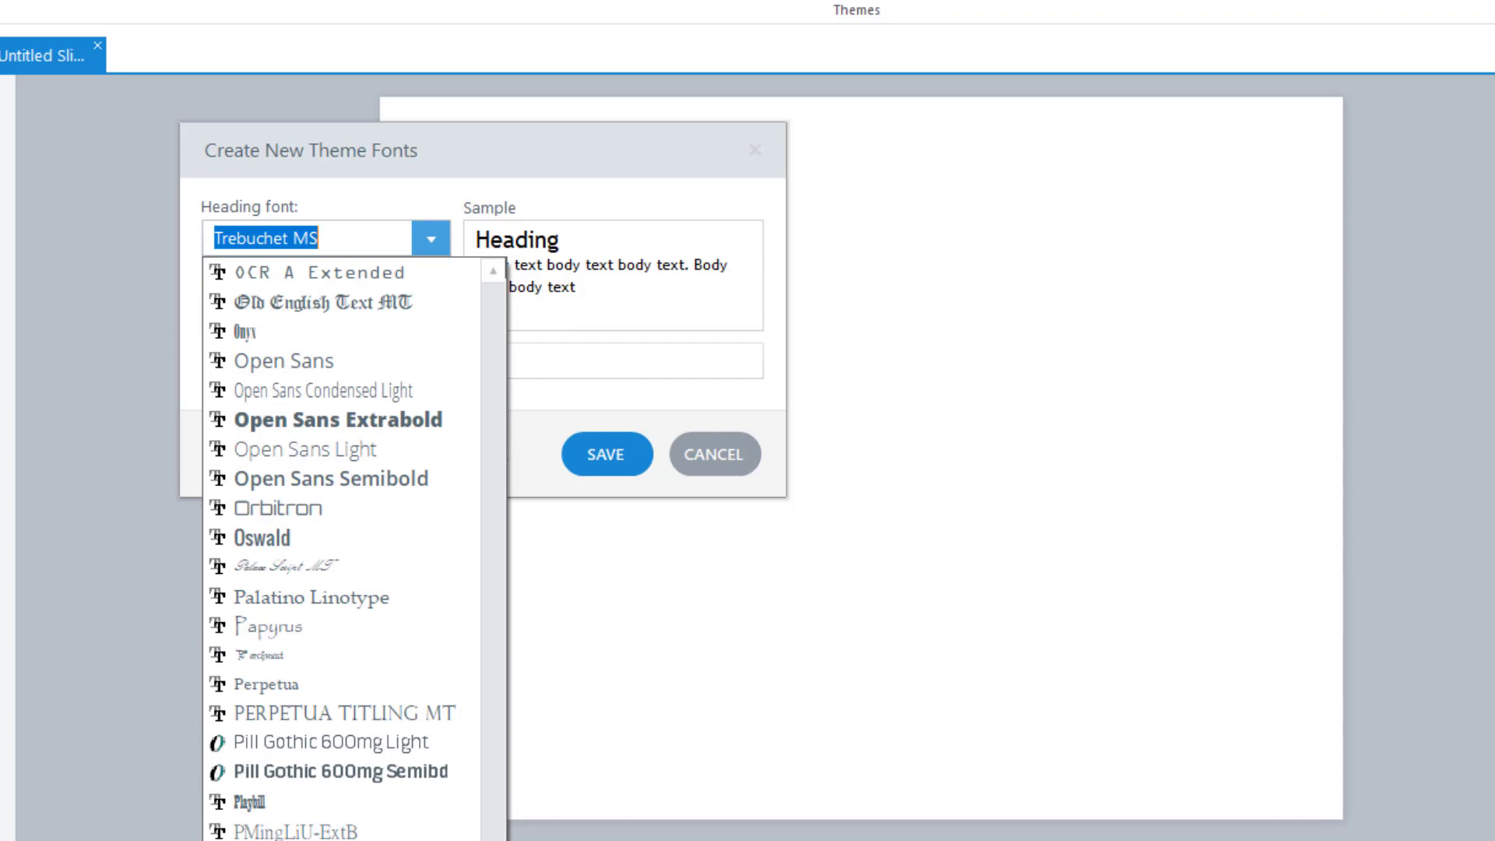
scroll(464, 478, up, 15)
scroll(469, 424, down, 5)
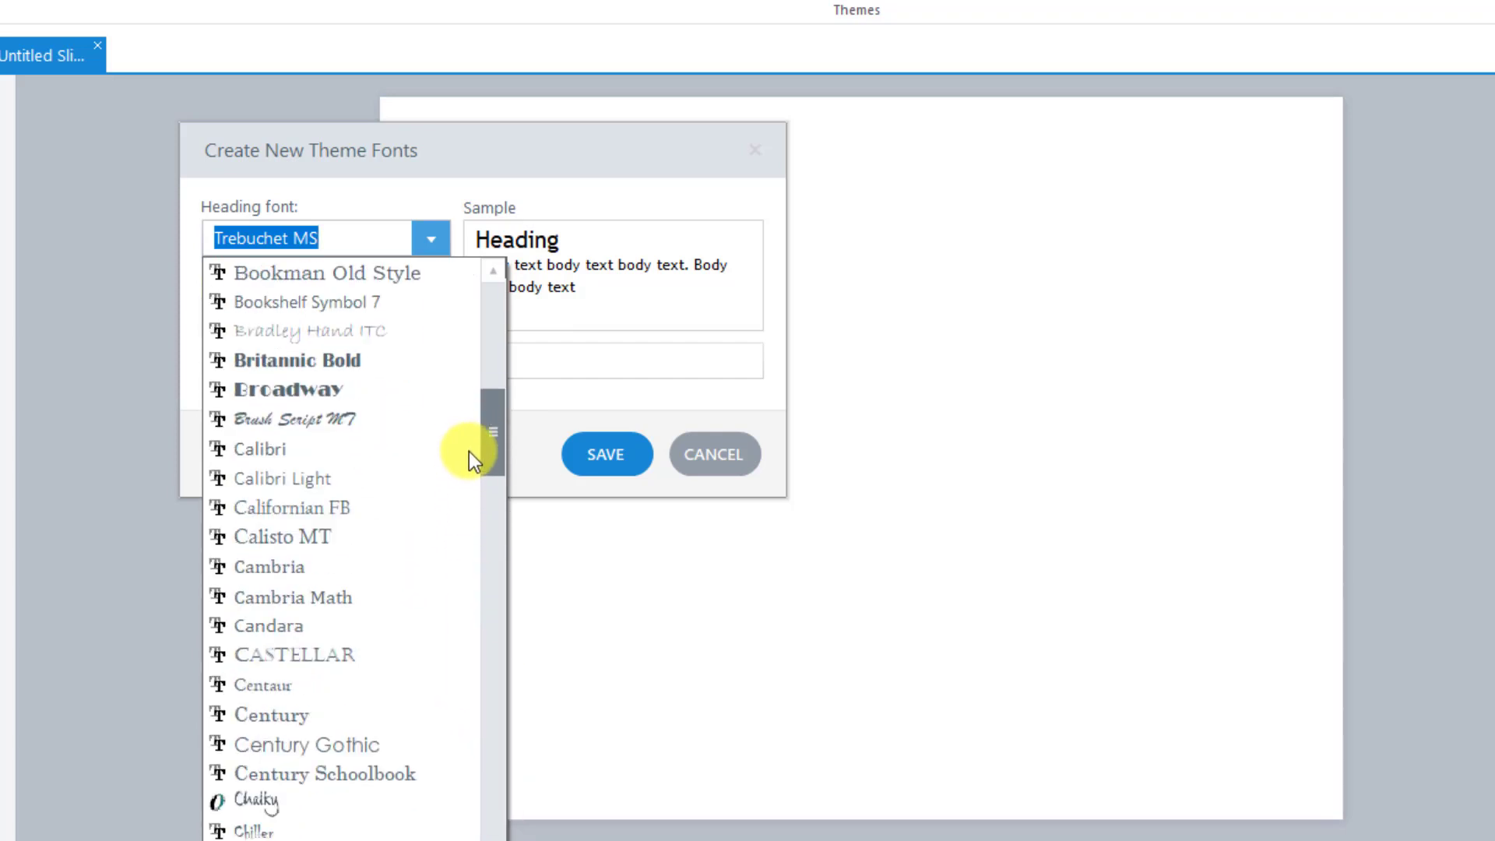
click(302, 576)
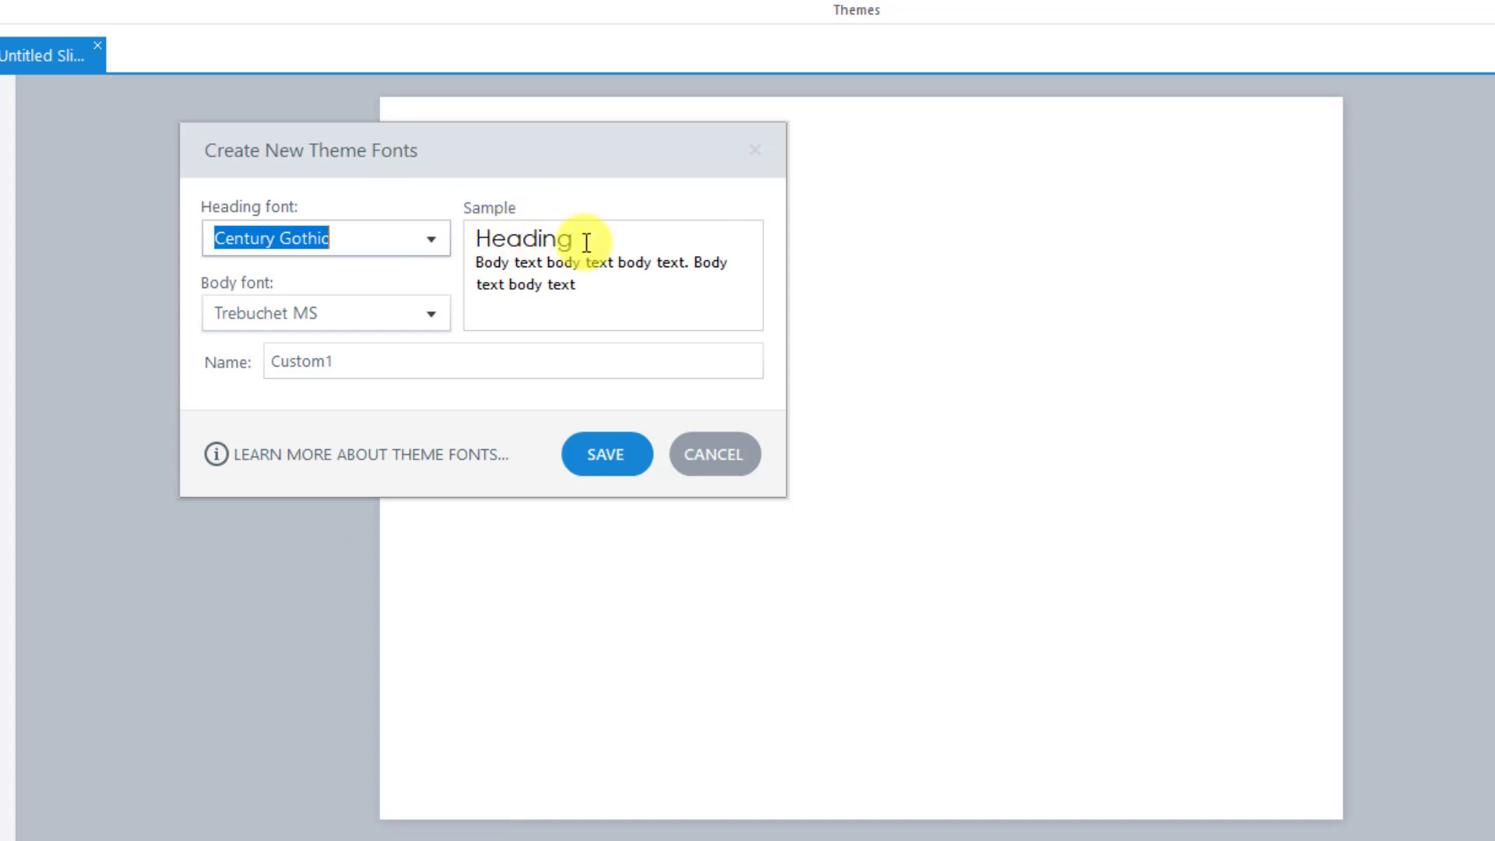
click(433, 320)
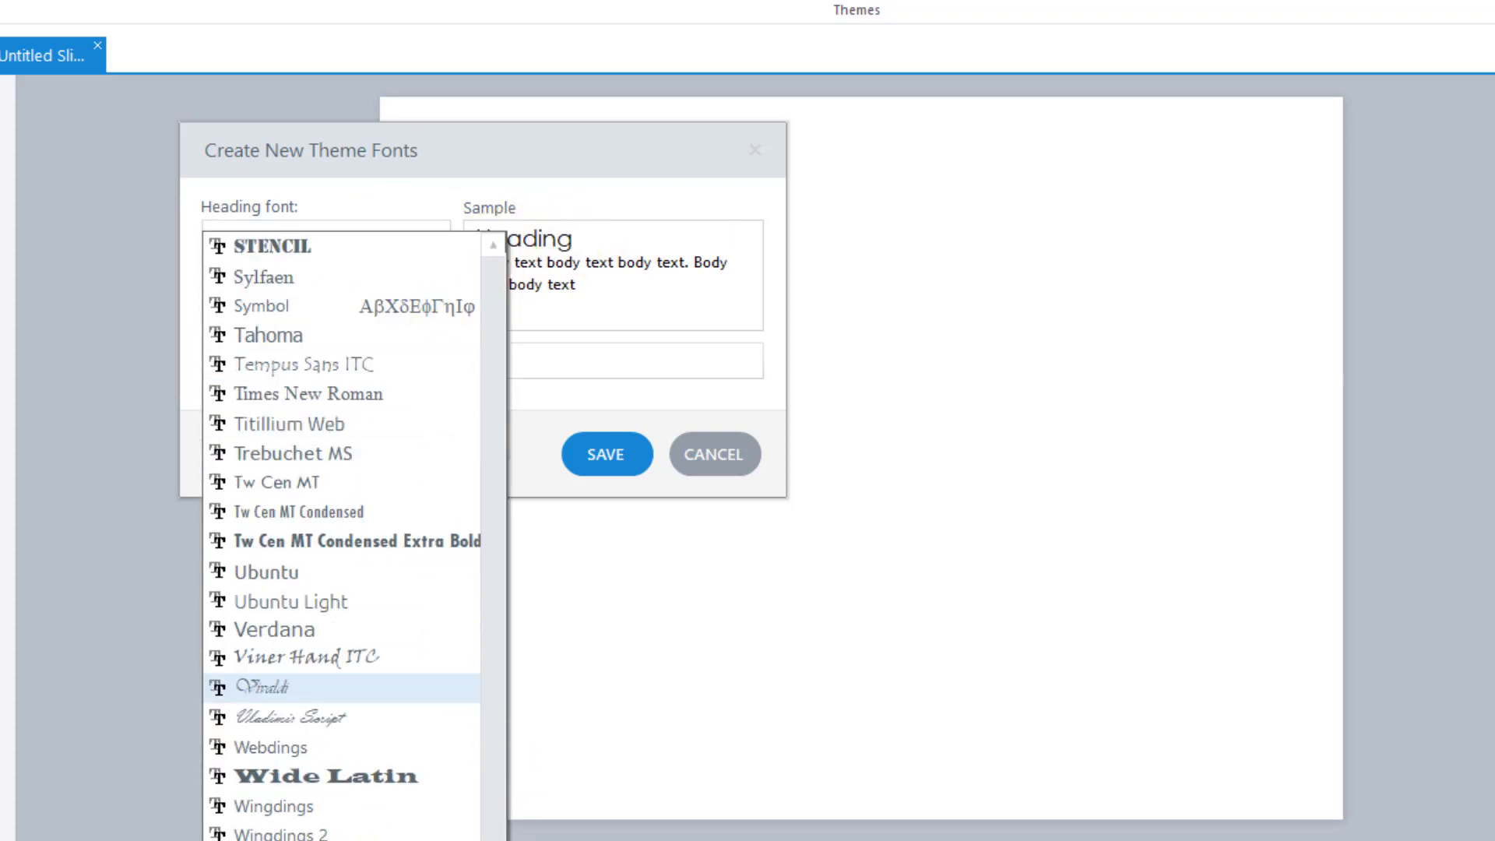
scroll(342, 687, up, 12)
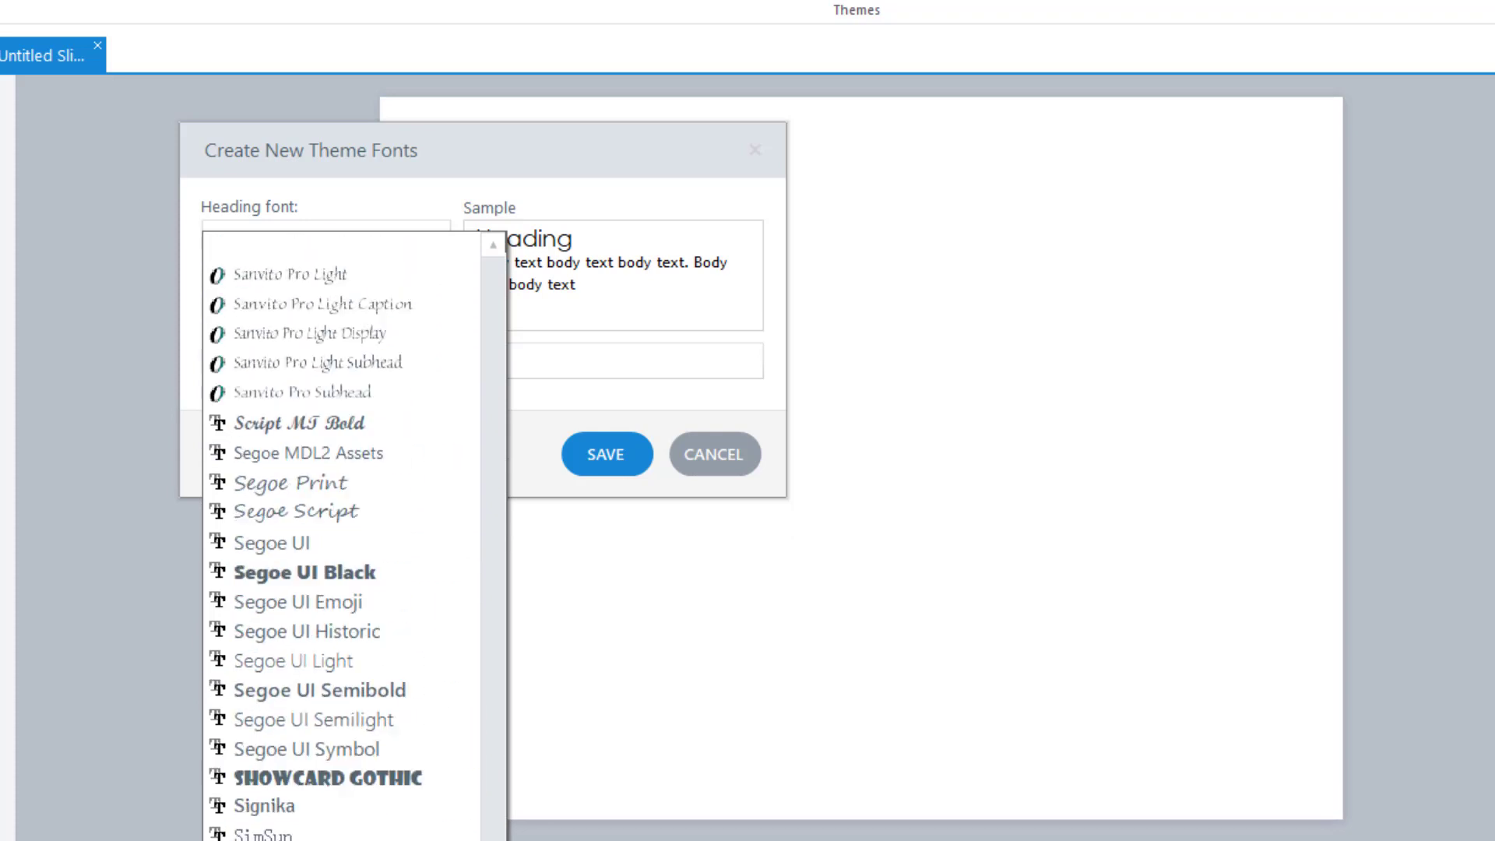
scroll(342, 538, up, 8)
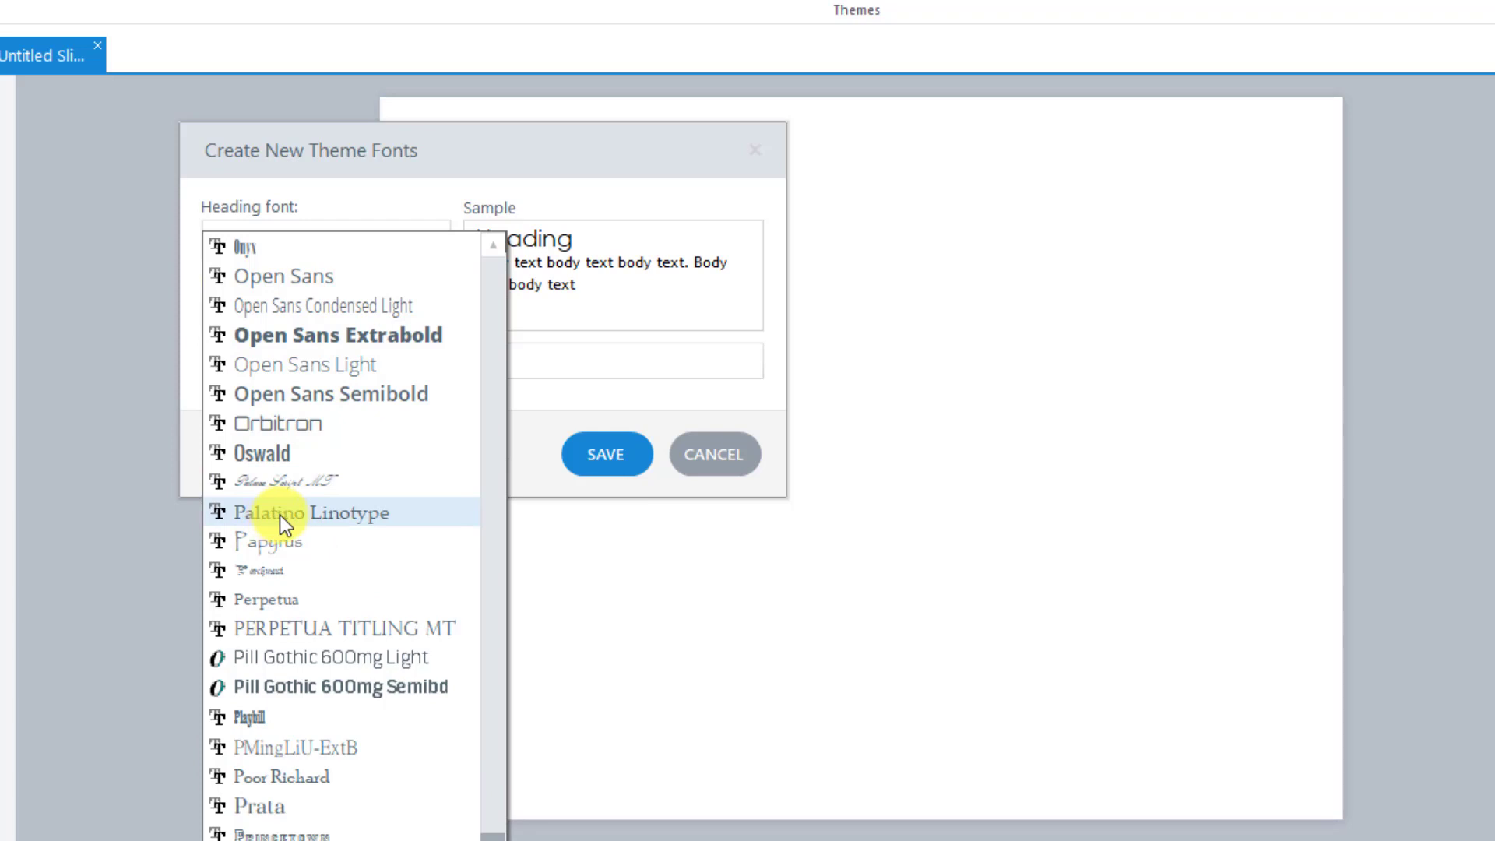
click(357, 511)
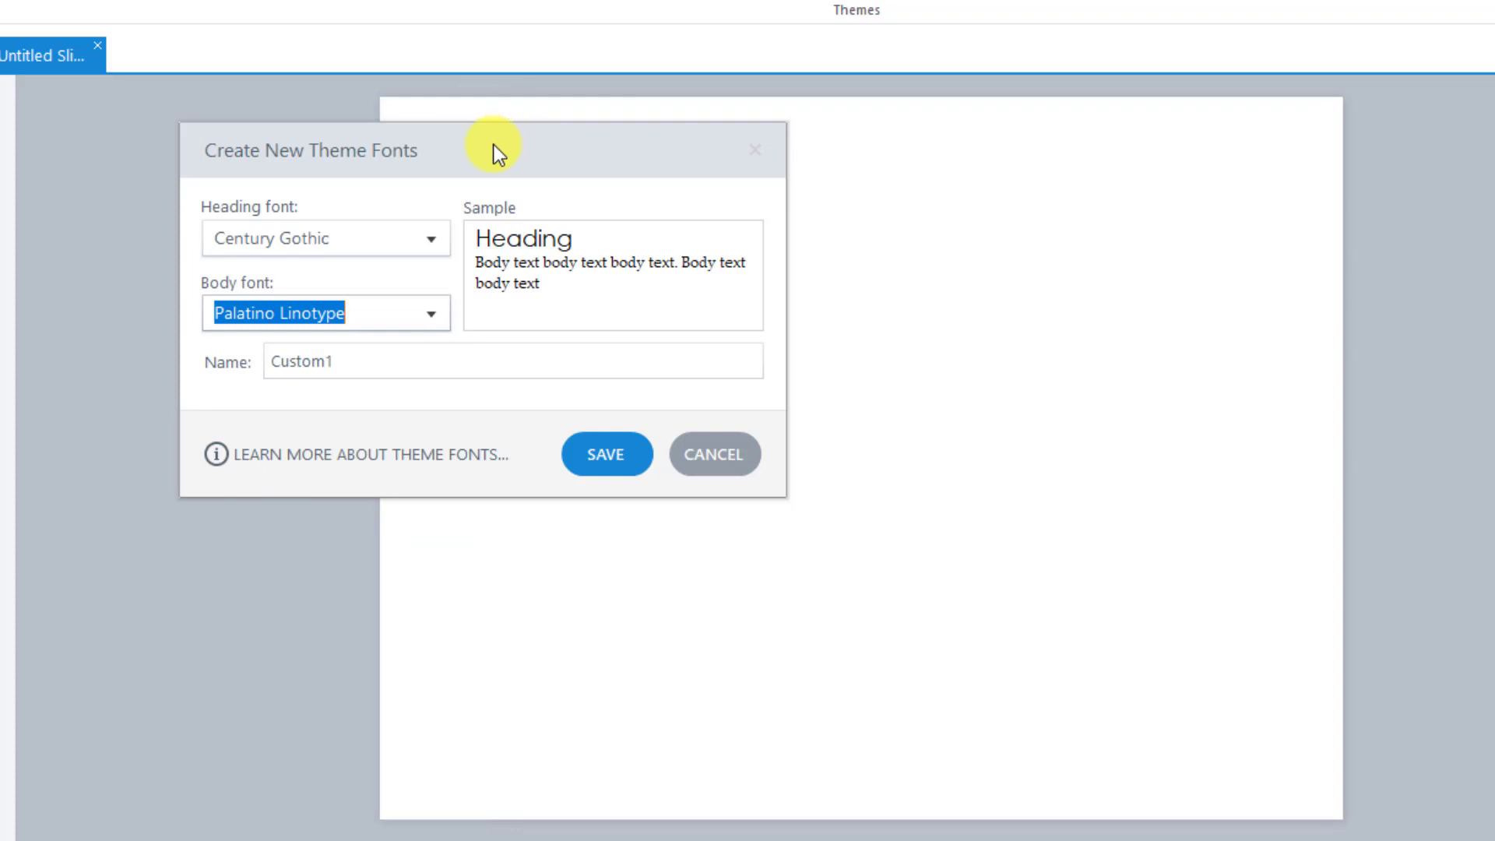
- Replace the default name Custom1 with the consulting company's name and save the font set
drag(494, 144, 475, 171)
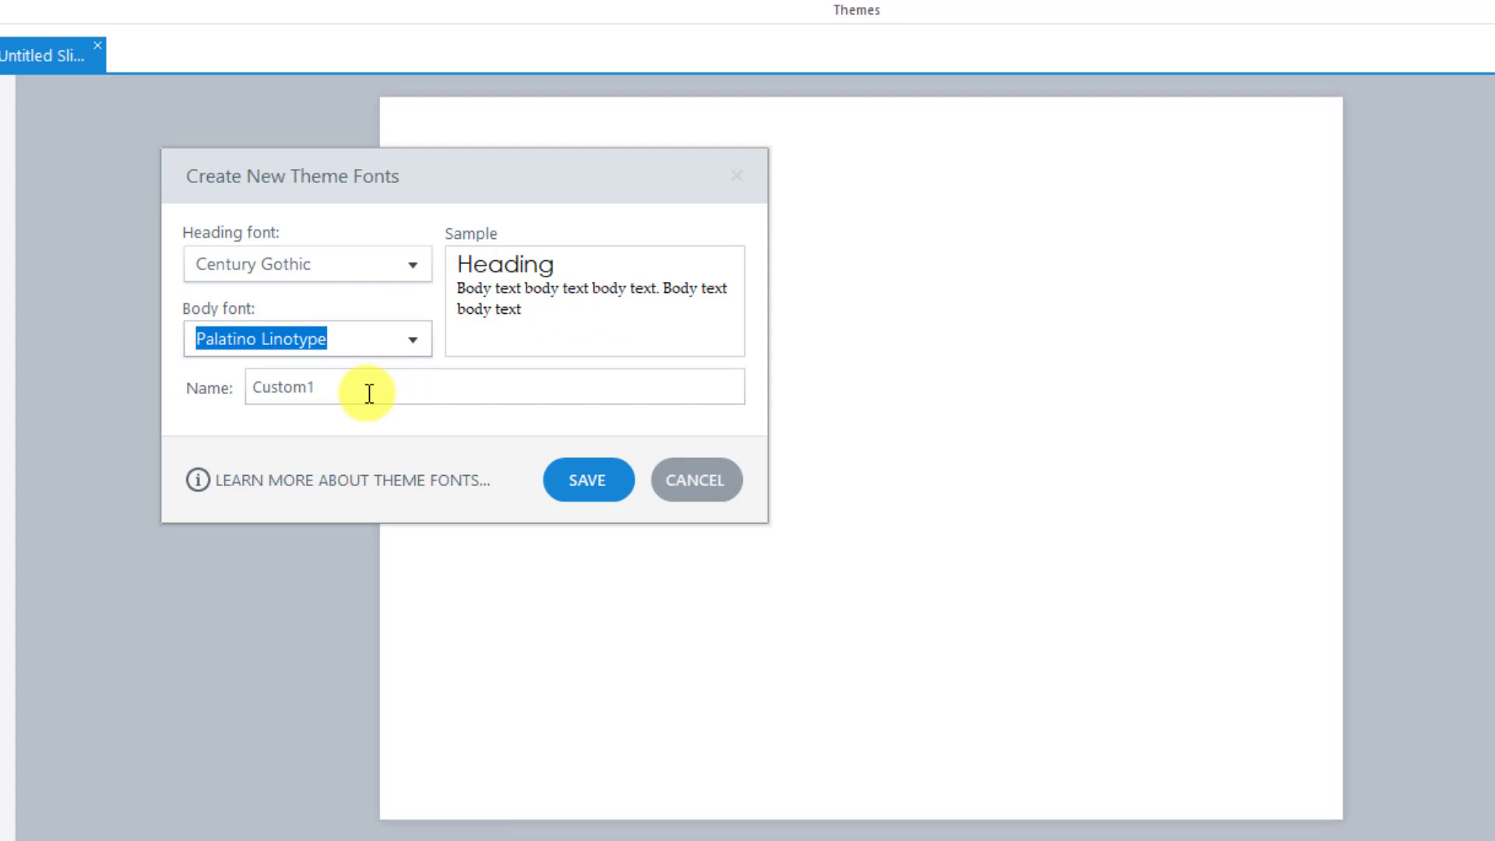
drag(369, 393, 197, 367)
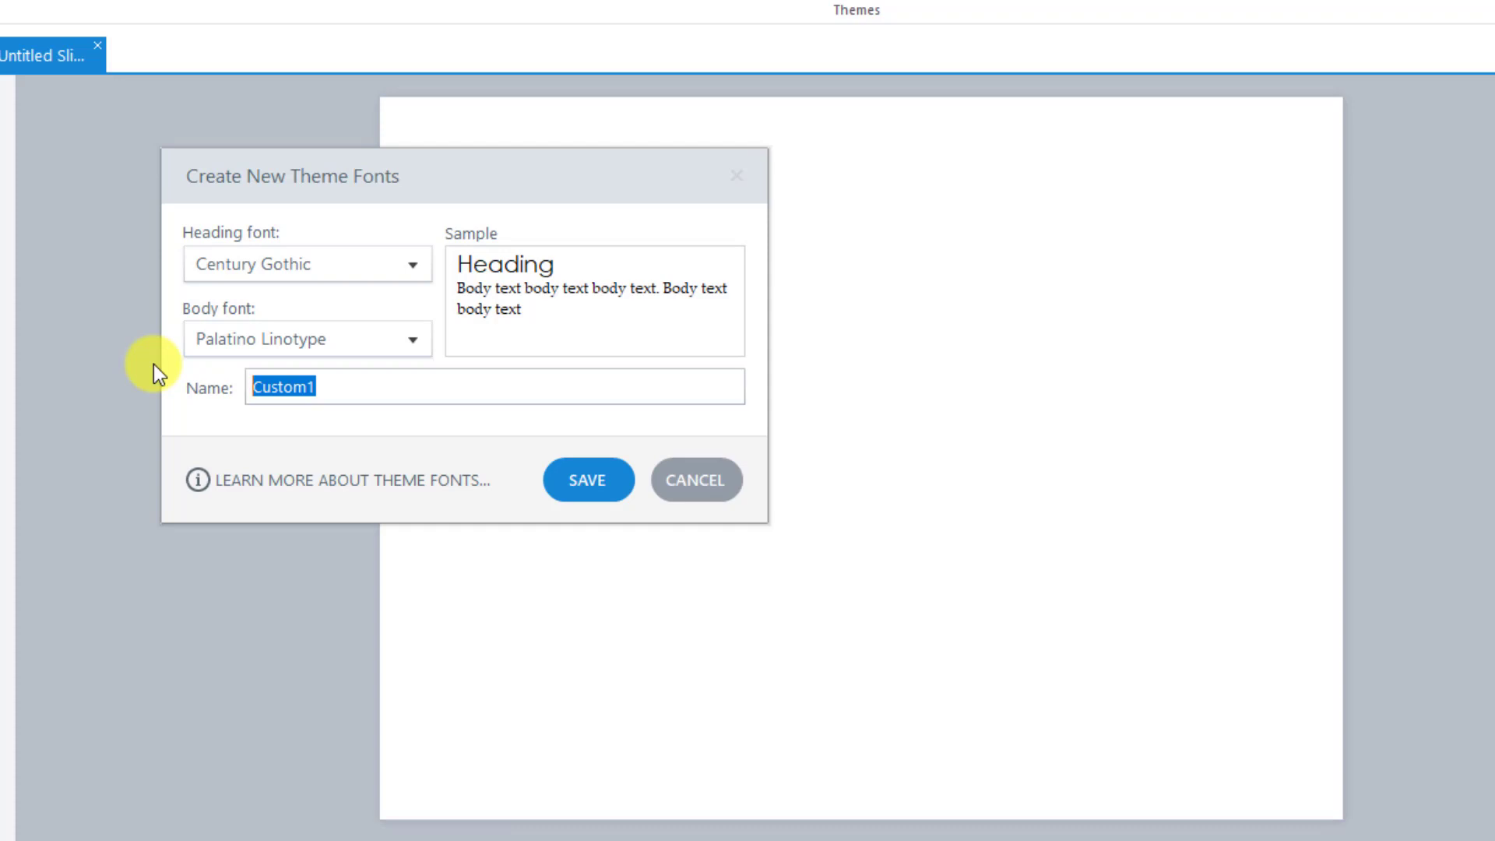
text(Scot)
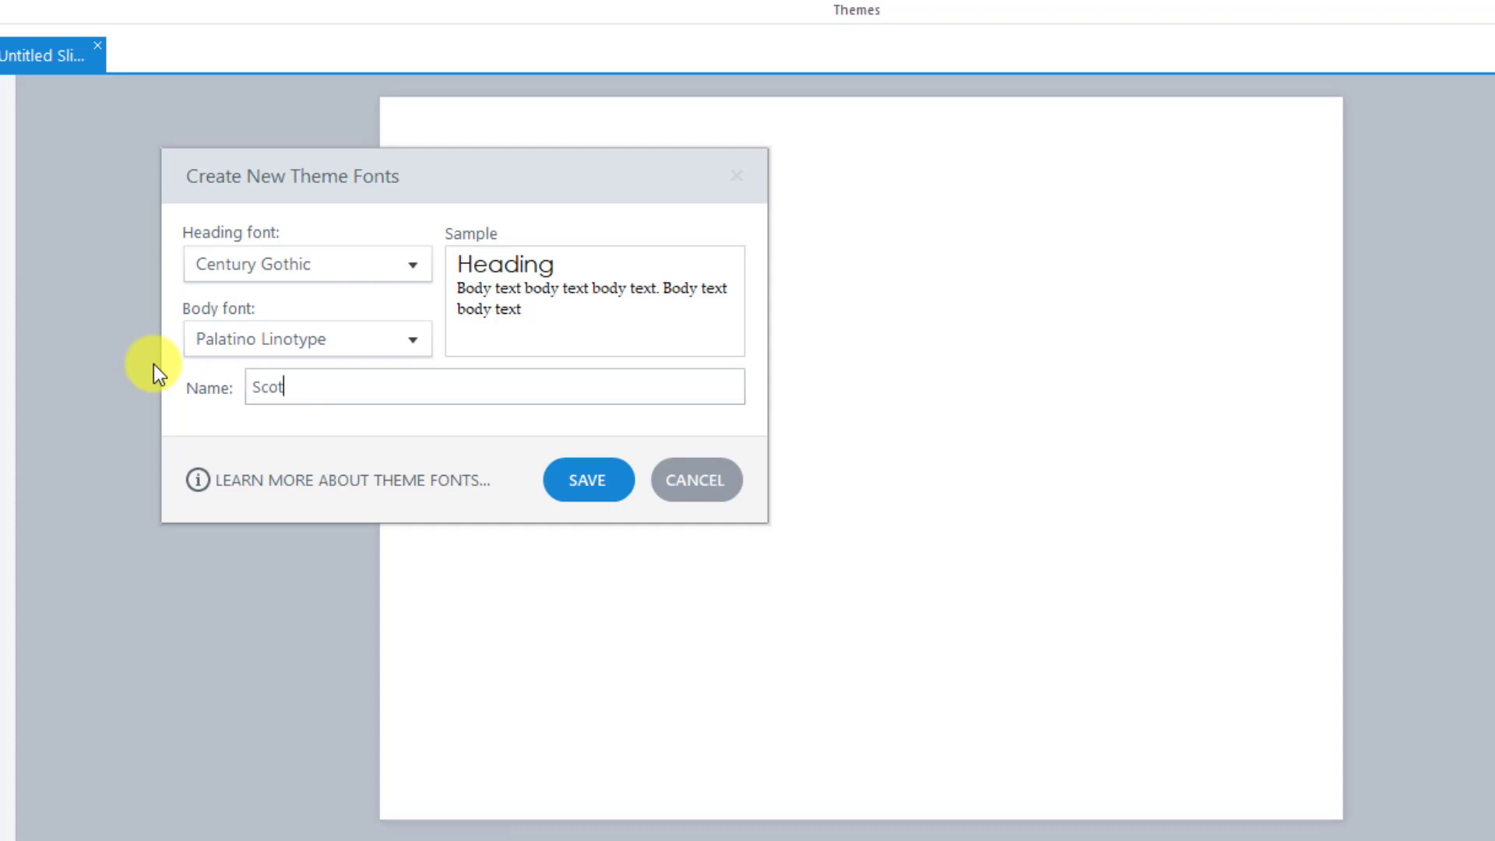
text(t Ford Consulting, LLC)
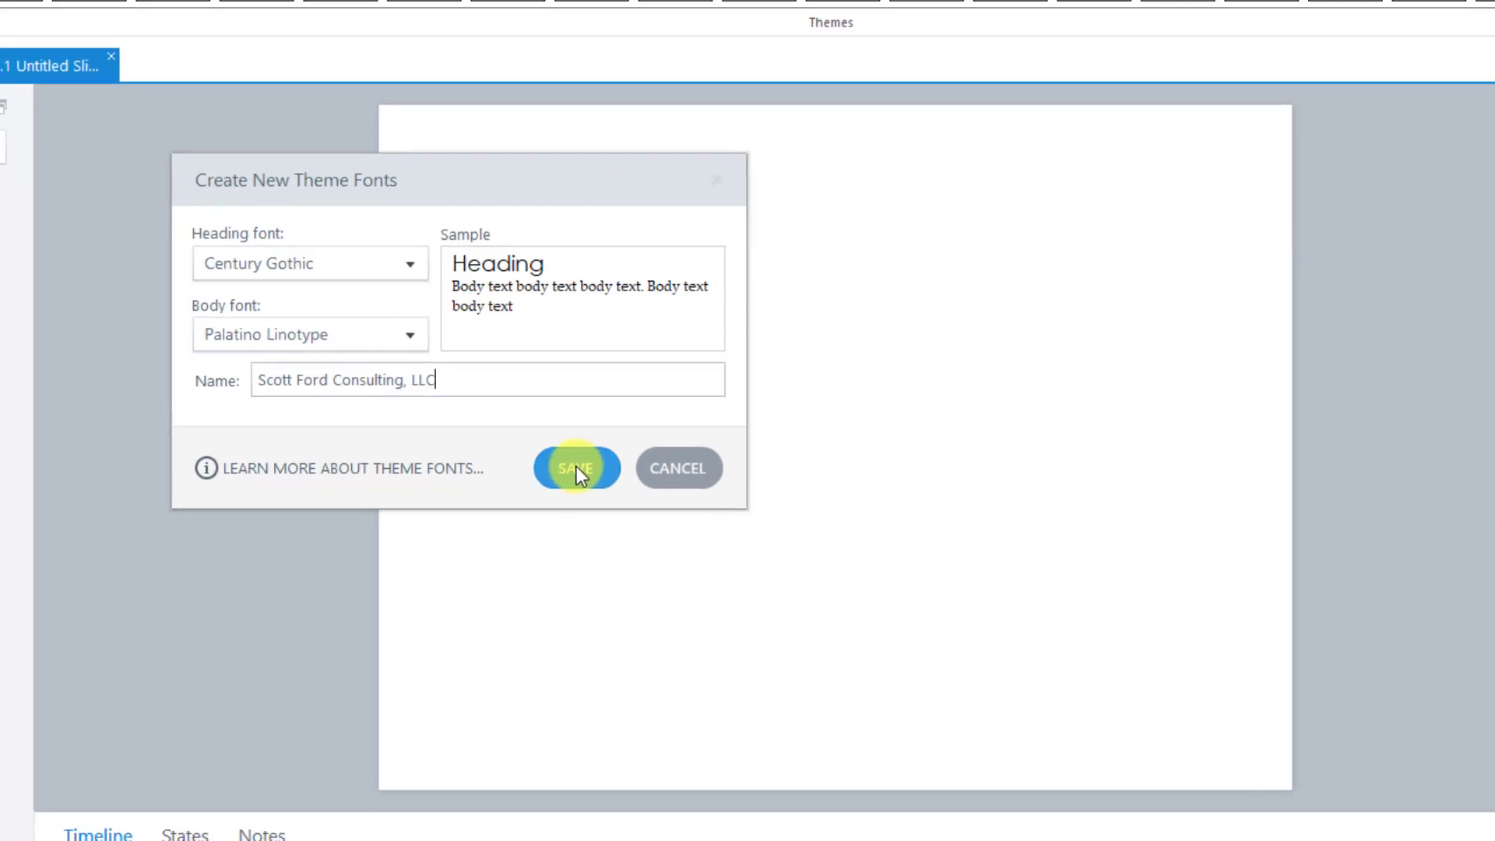
click(587, 478)
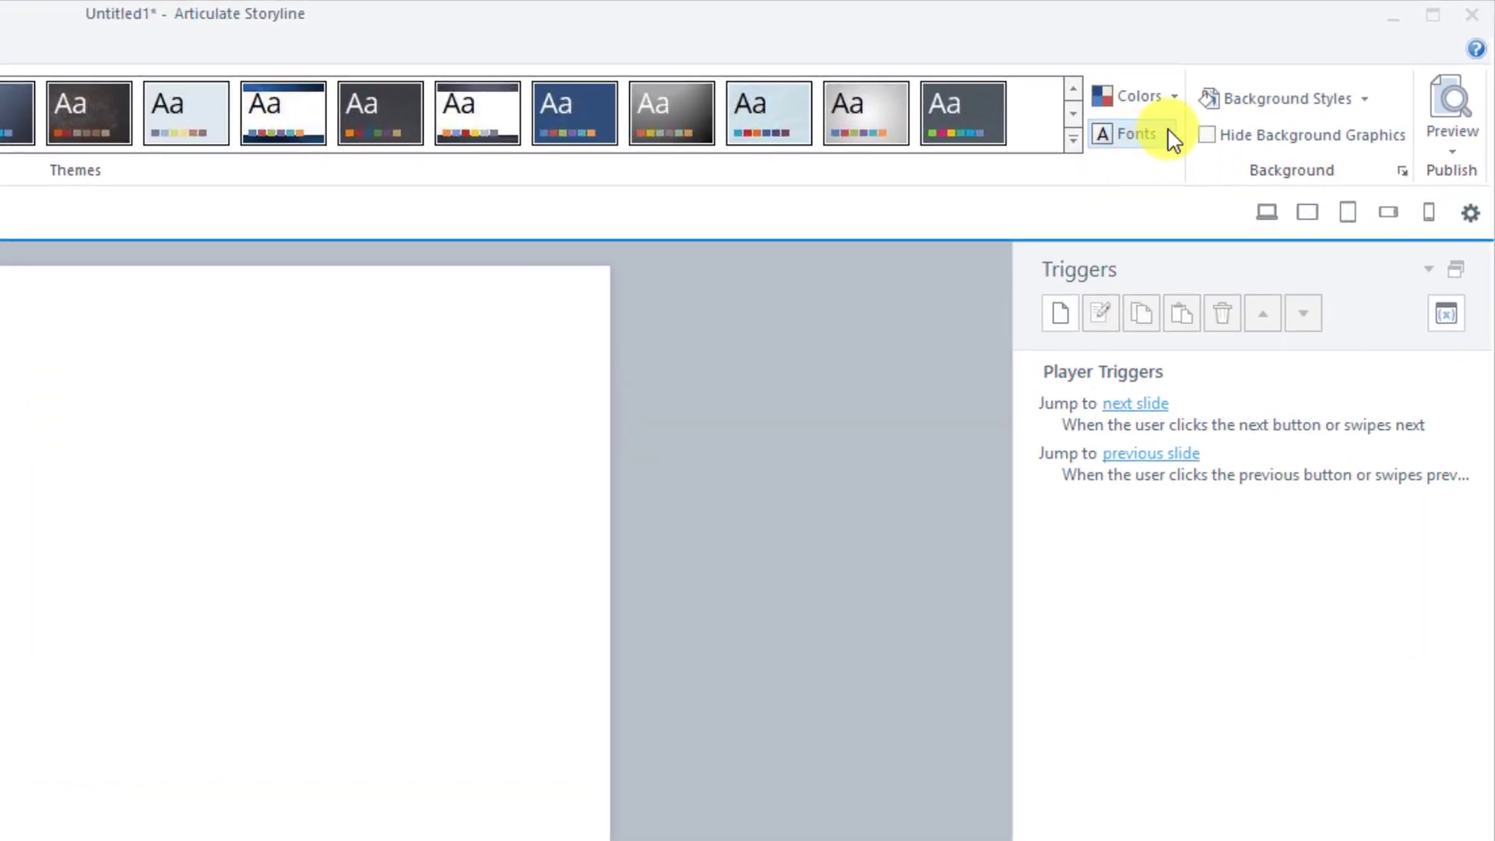
- Apply the saved Custom Century Gothic–Palatino Linotype entry from the Design tab's Fonts list
click(1166, 131)
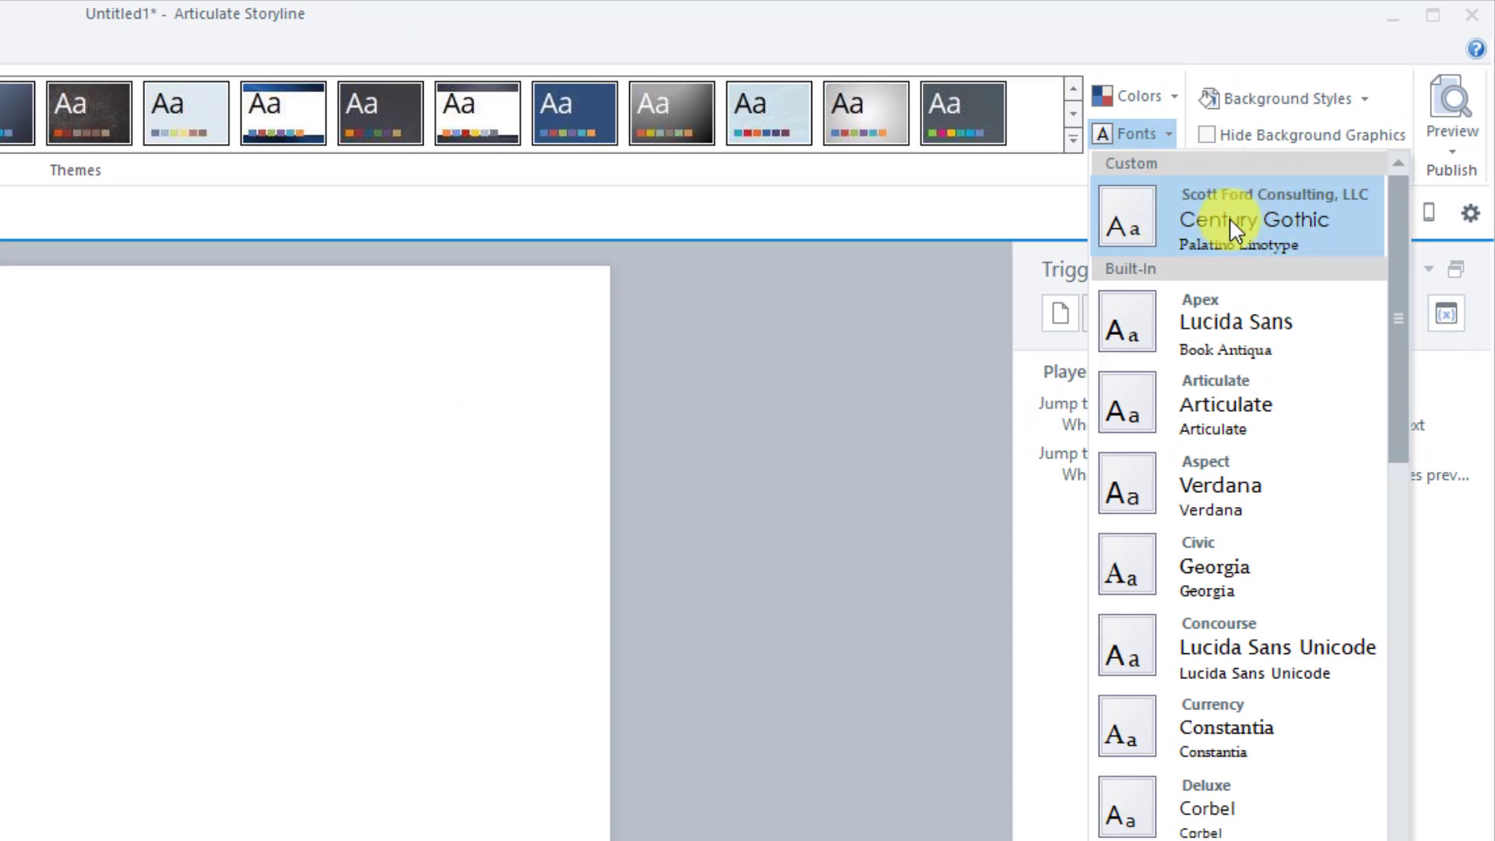
click(1183, 236)
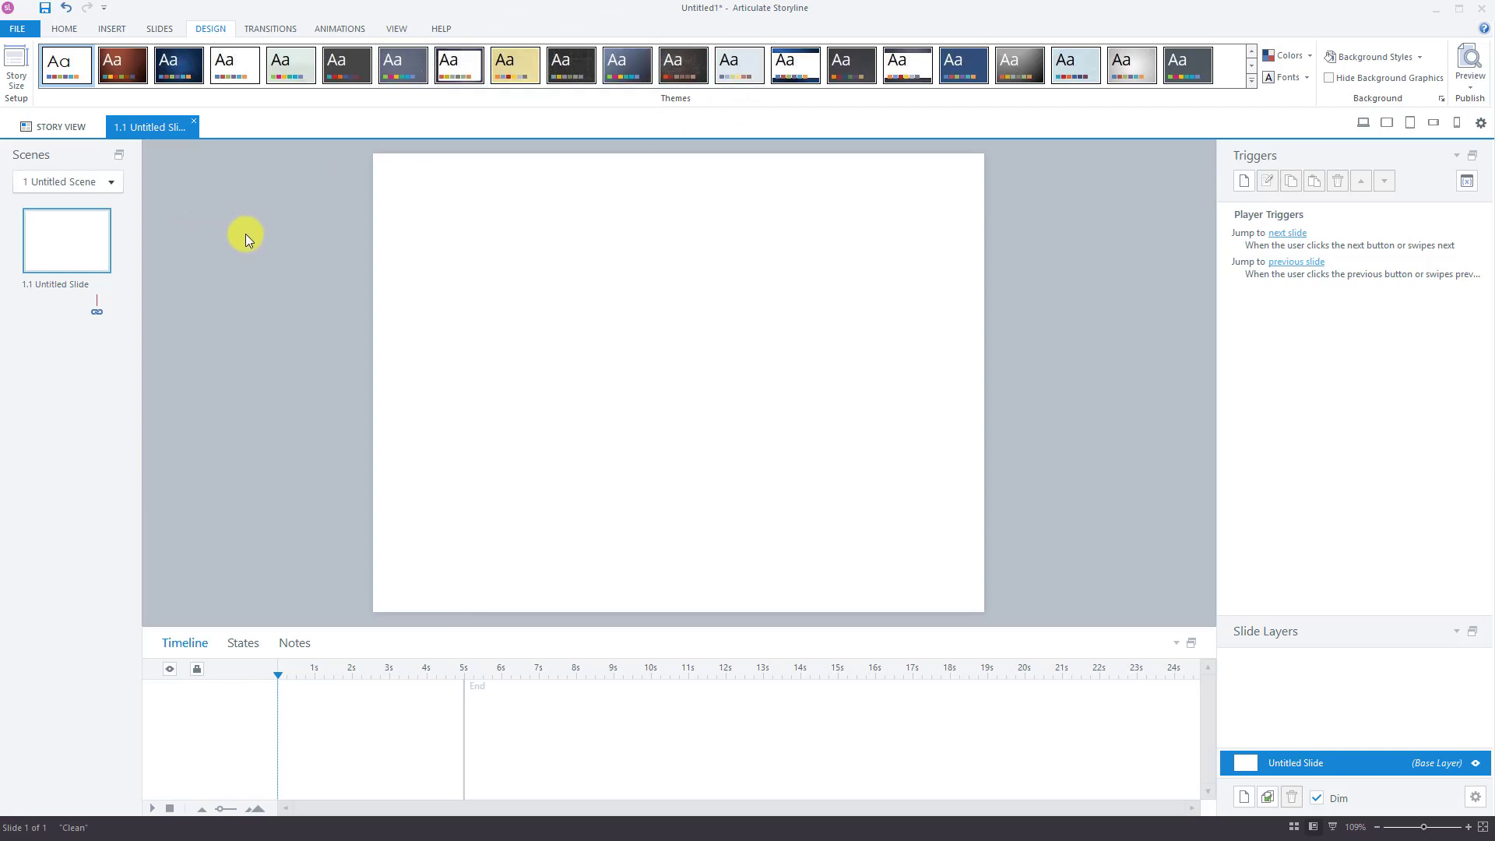
- Reopen the Design tab's theme Fonts list and scroll through its built-in sets
click(73, 26)
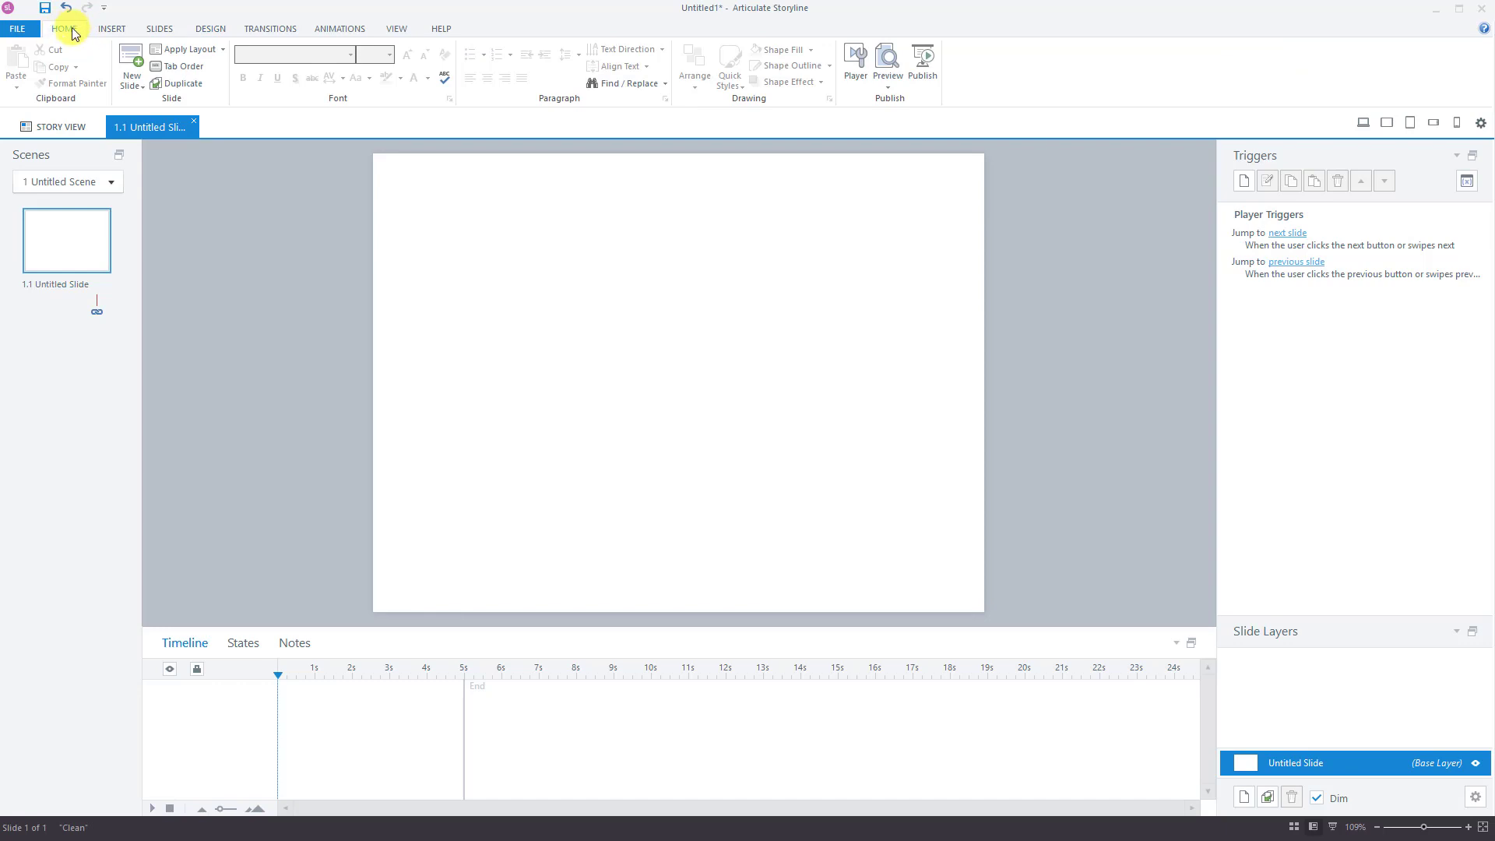
click(212, 29)
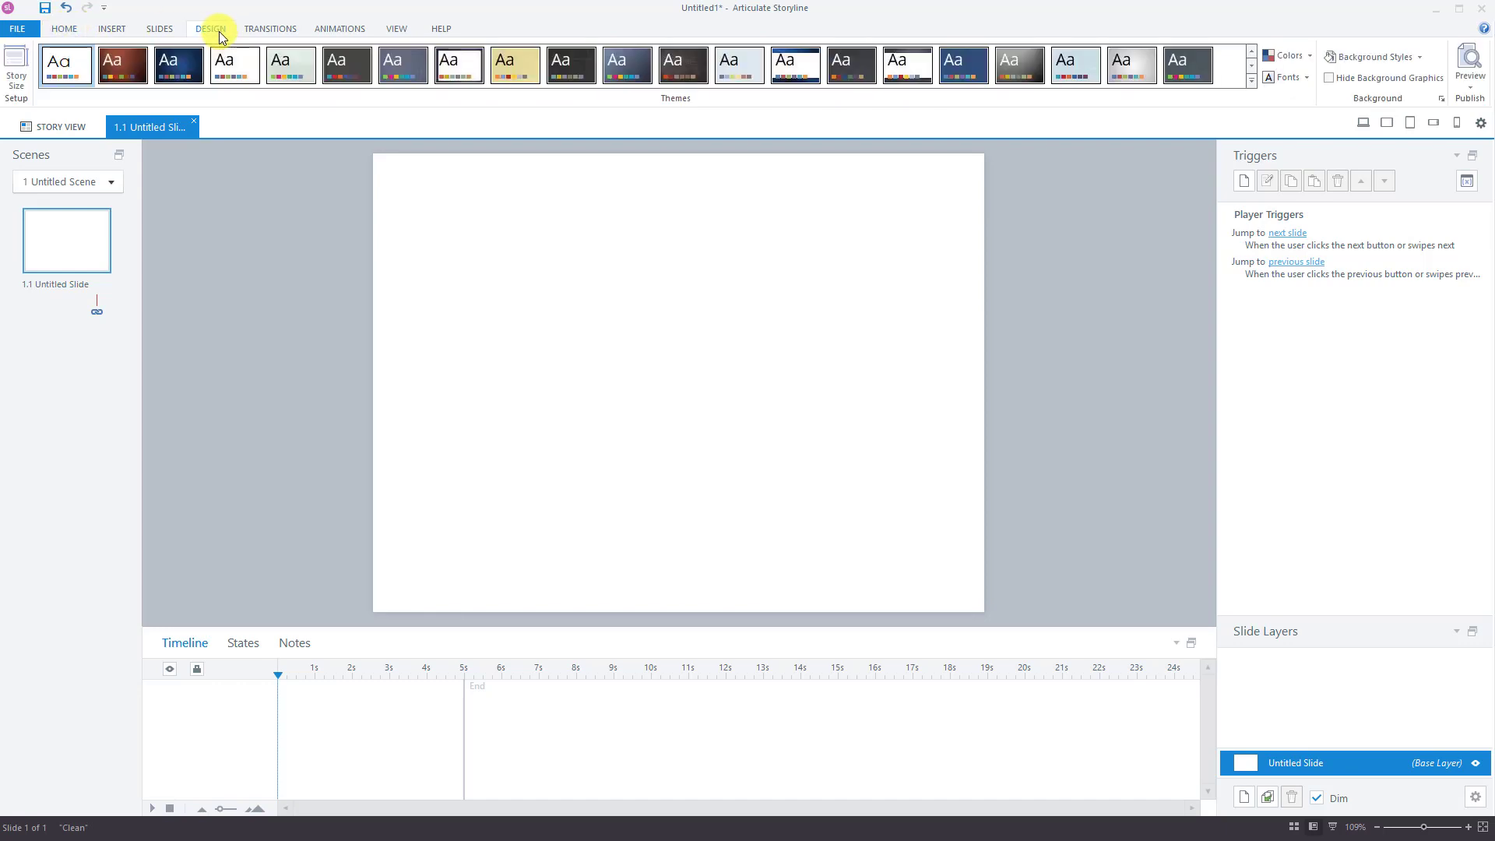
click(1305, 76)
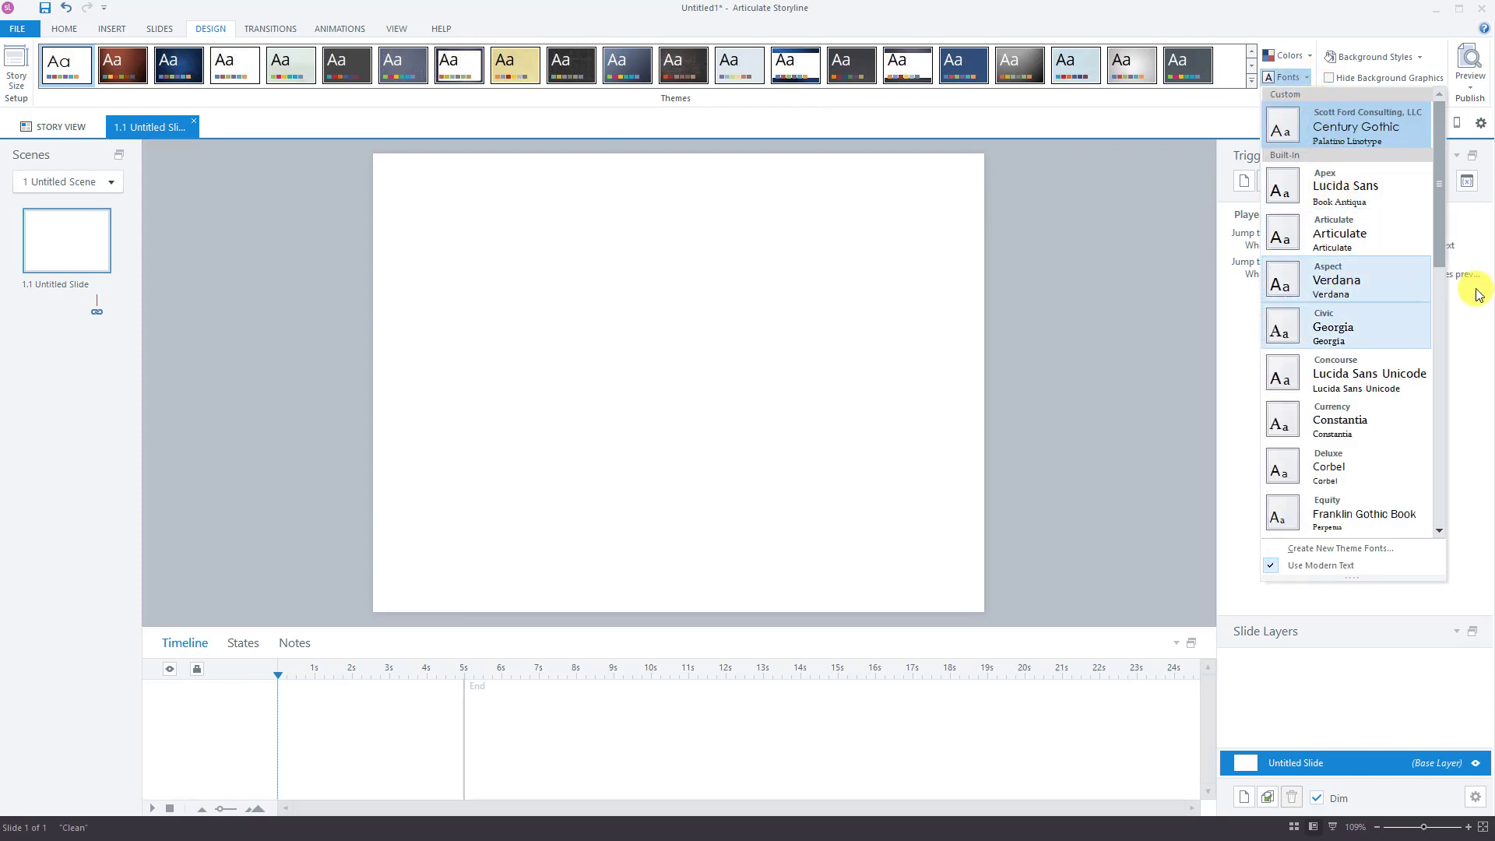
scroll(1340, 354, down, 5)
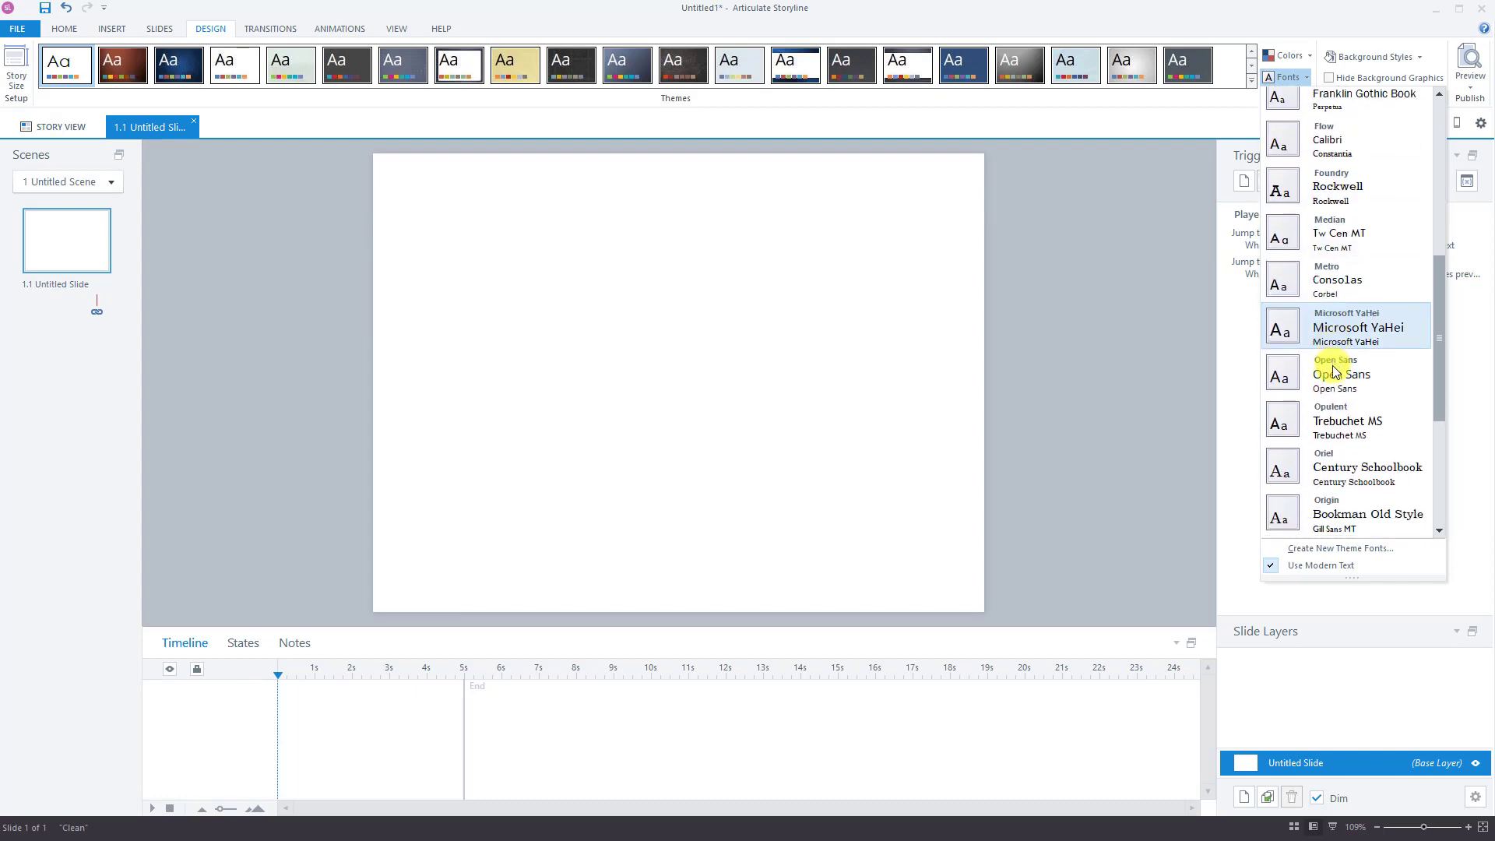
scroll(1329, 373, down, 4)
scroll(1326, 421, up, 3)
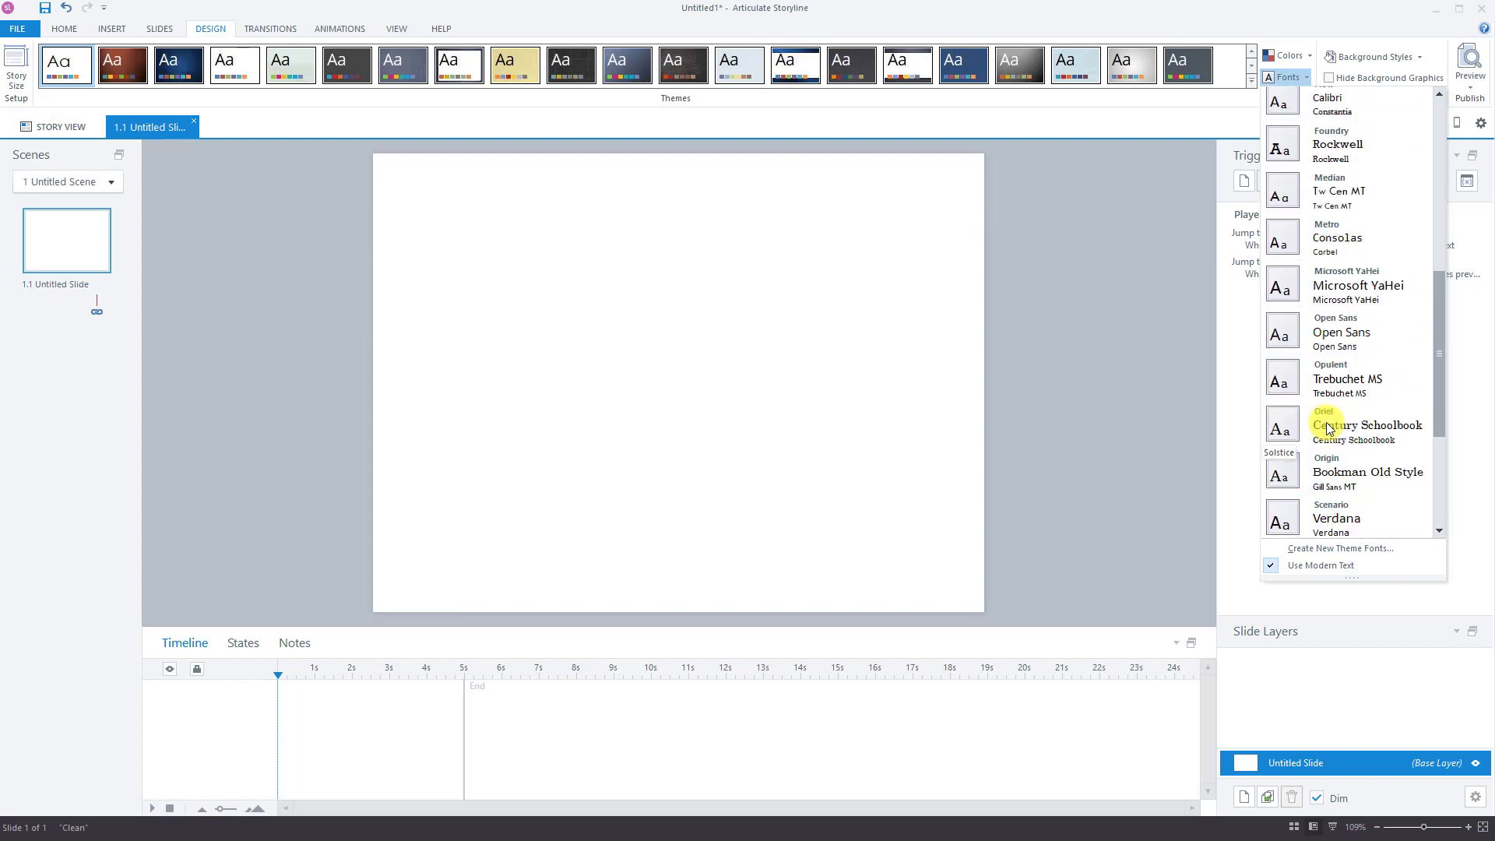
scroll(1329, 427, up, 5)
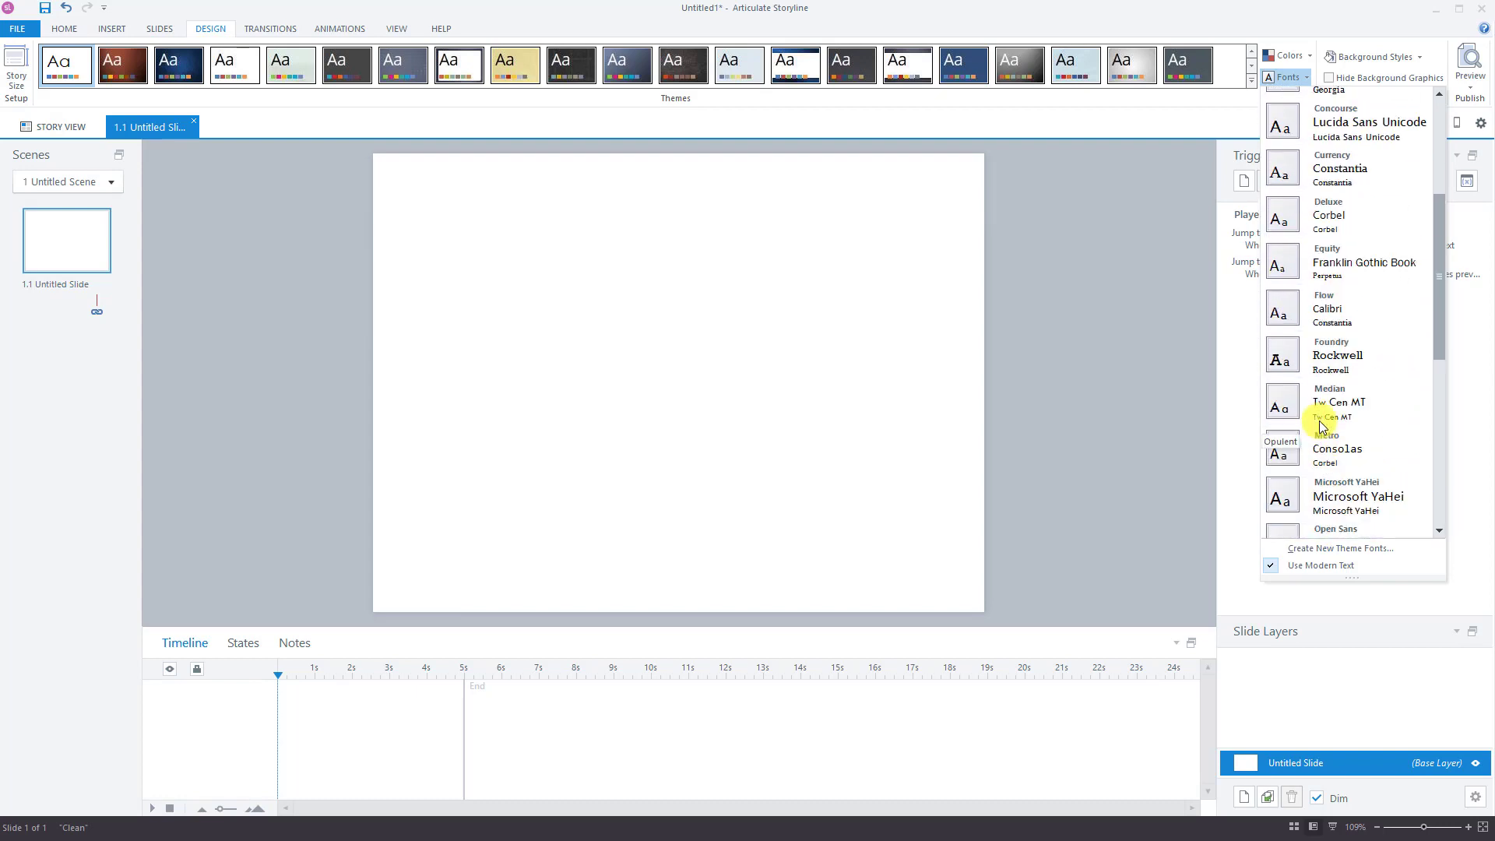
- Cancel a second theme font set unsaved and confirm the Custom entry remains in Fonts
click(1387, 550)
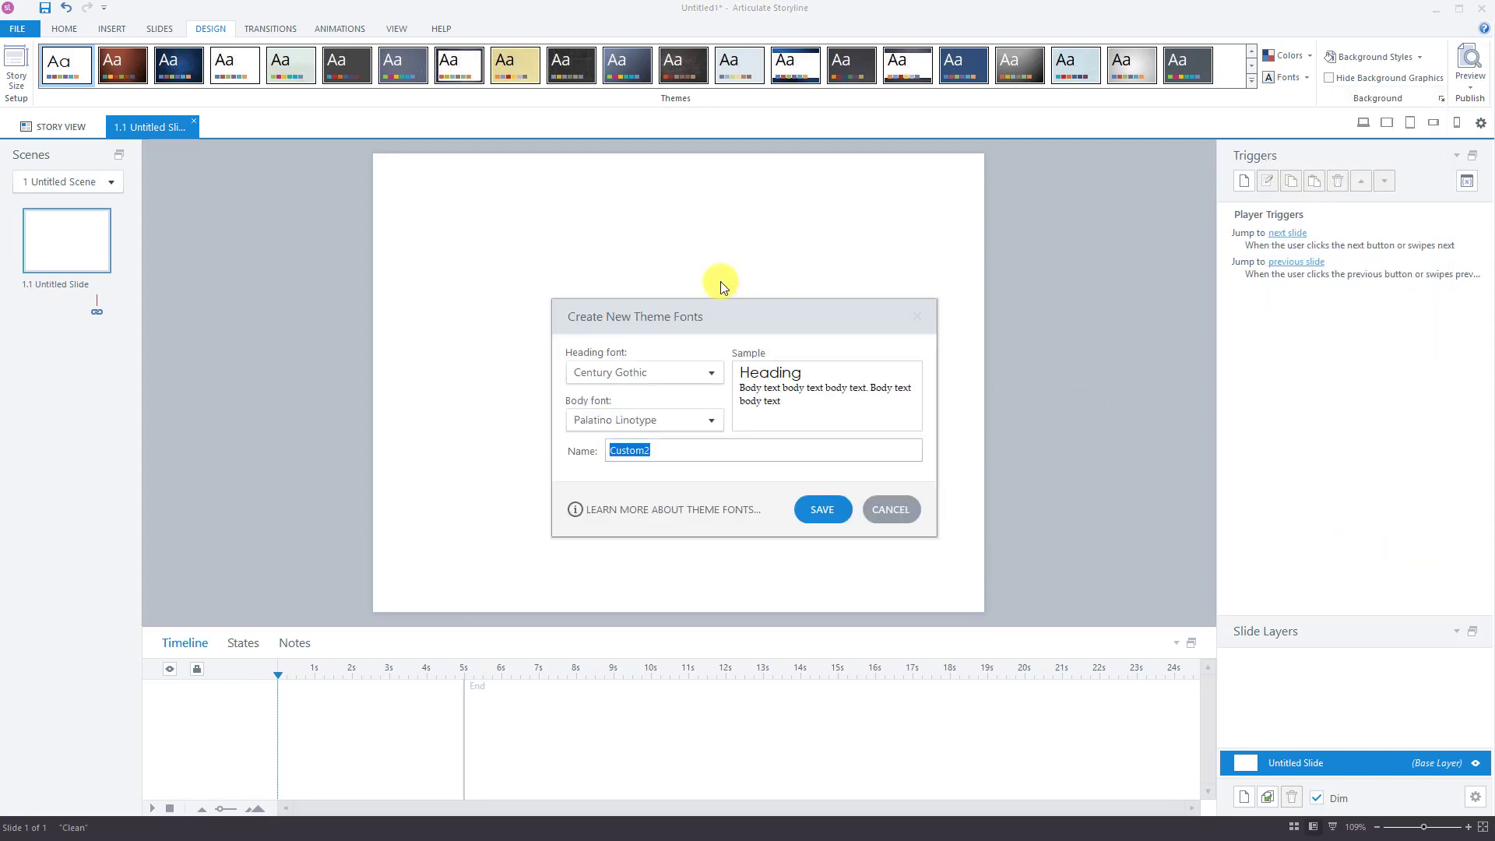
drag(787, 310, 604, 232)
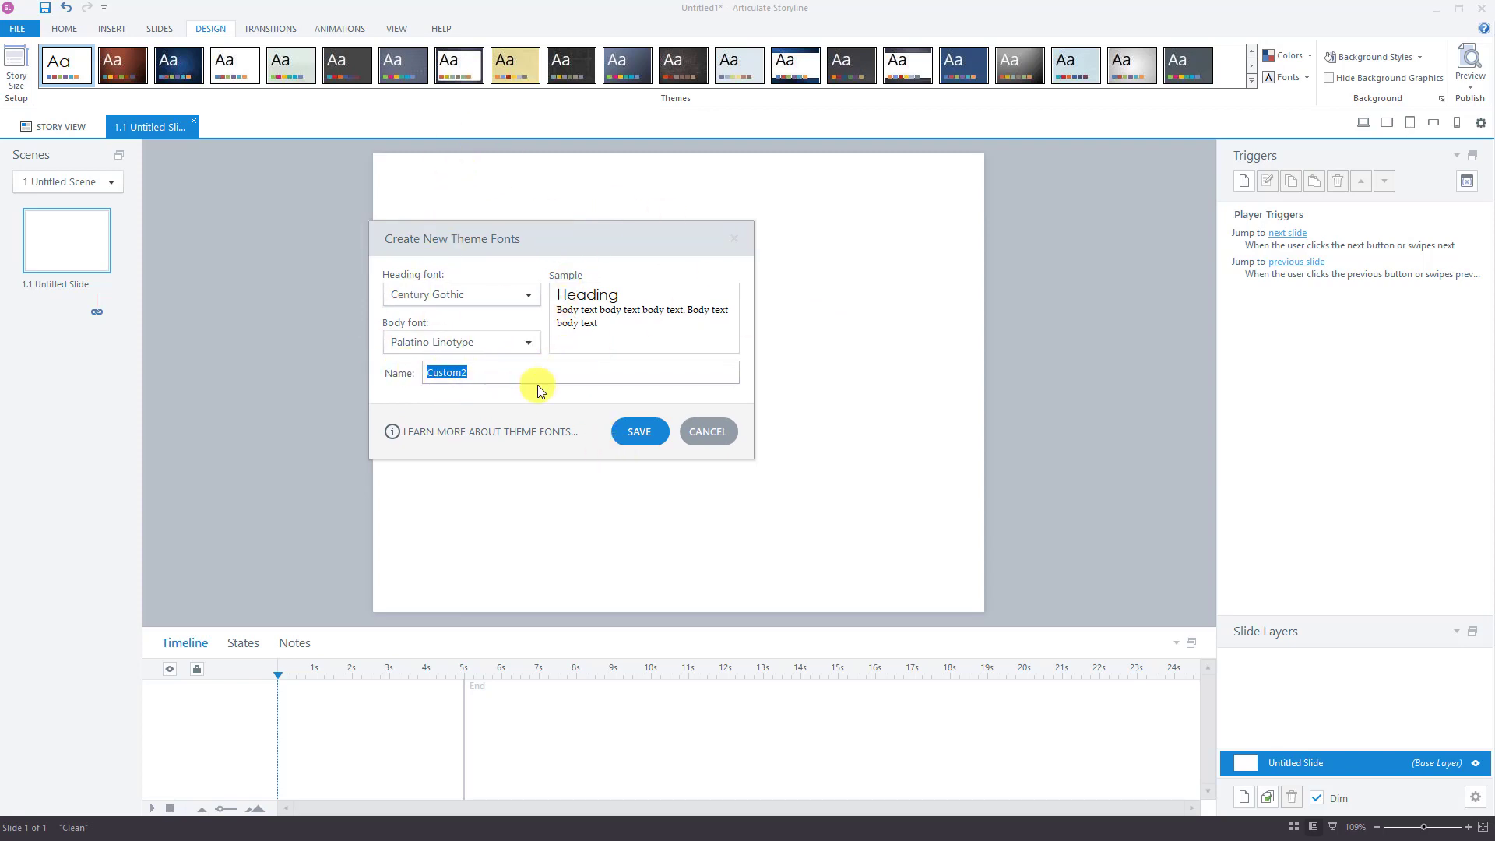
click(710, 432)
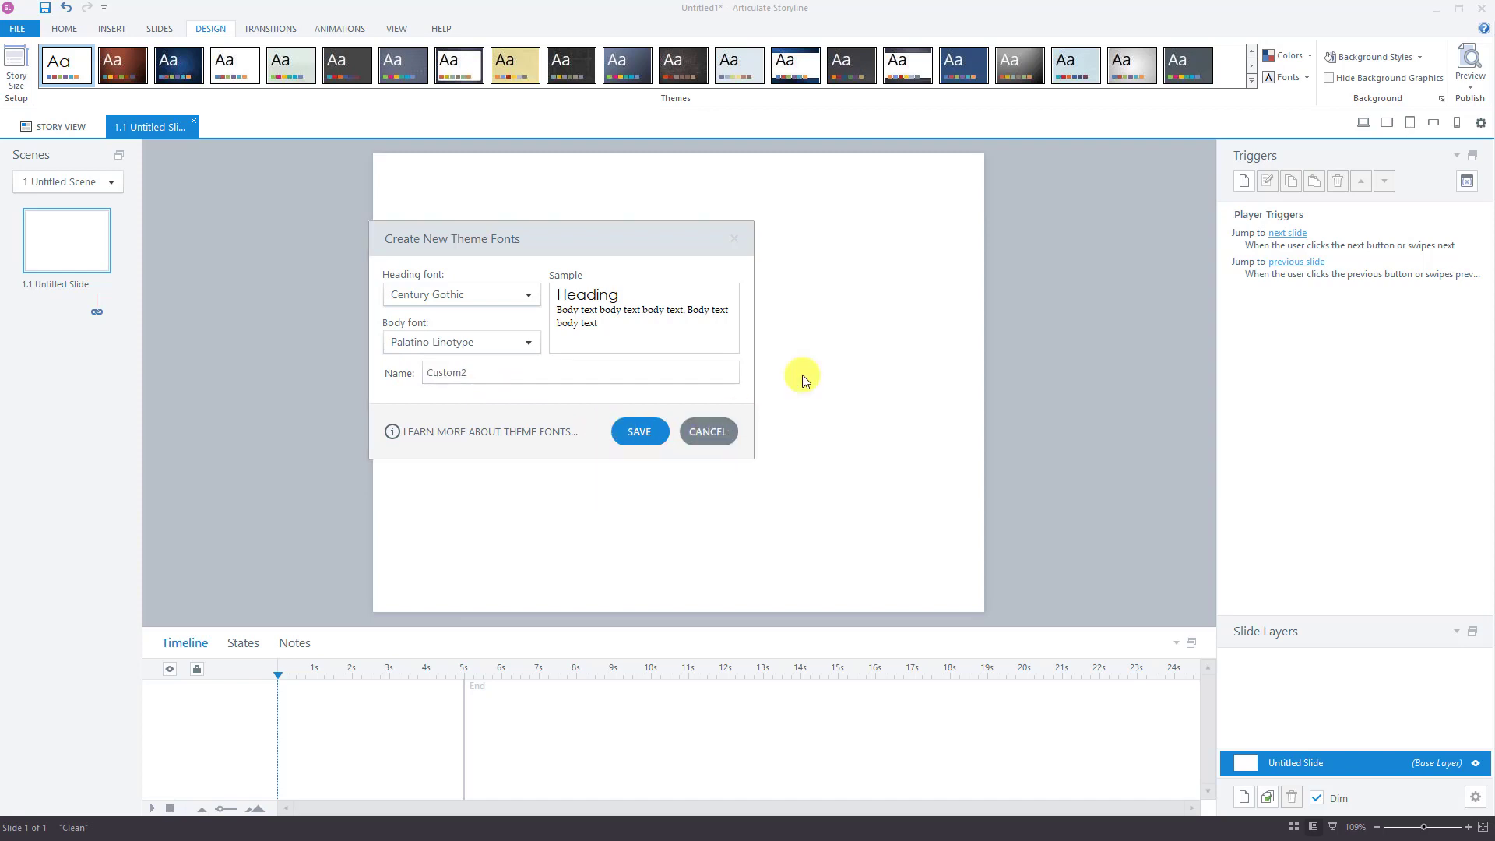
click(1307, 78)
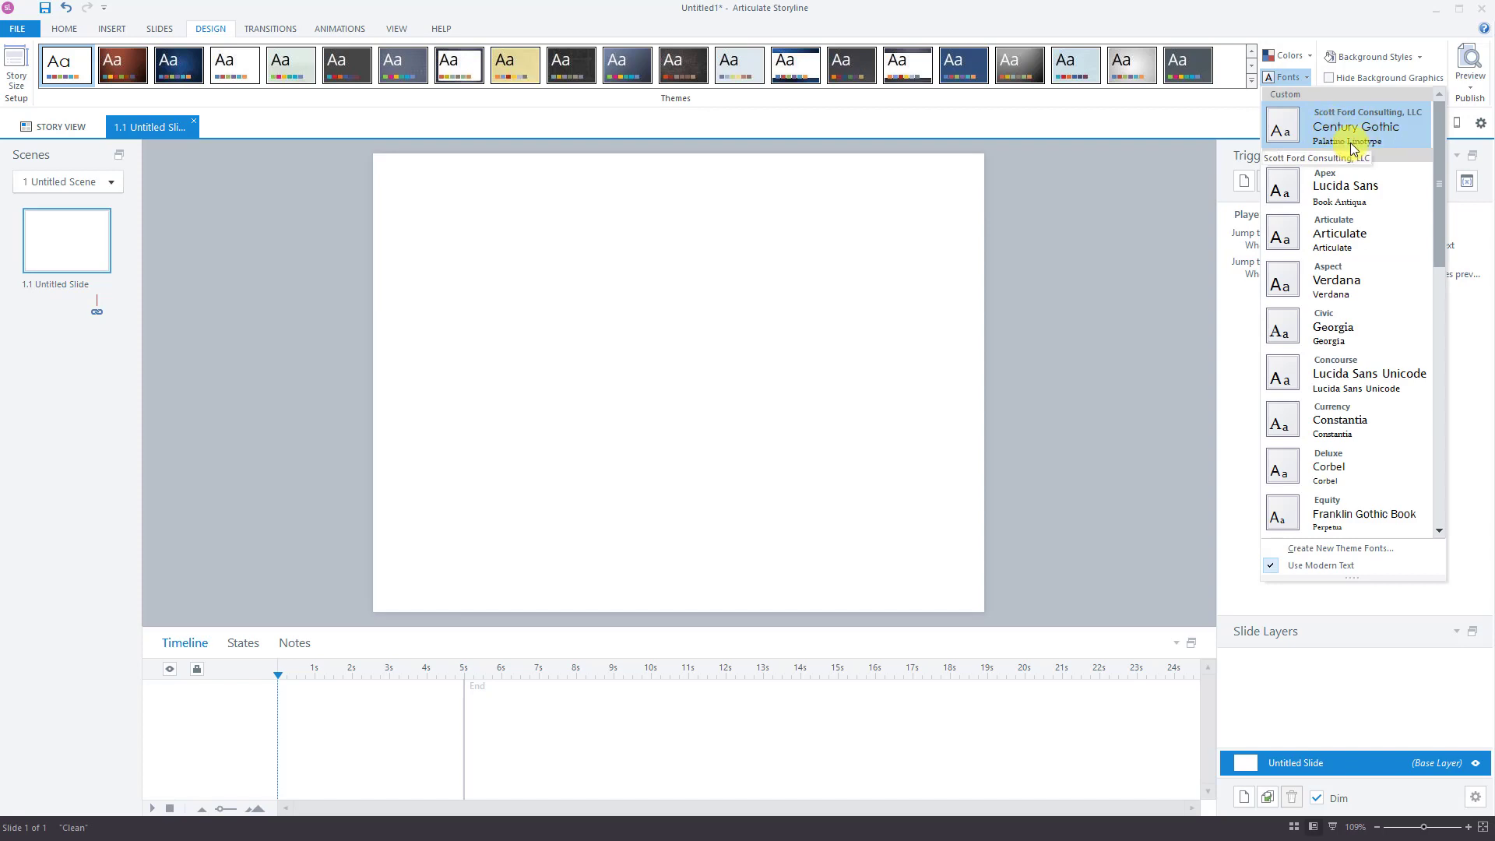
click(1032, 11)
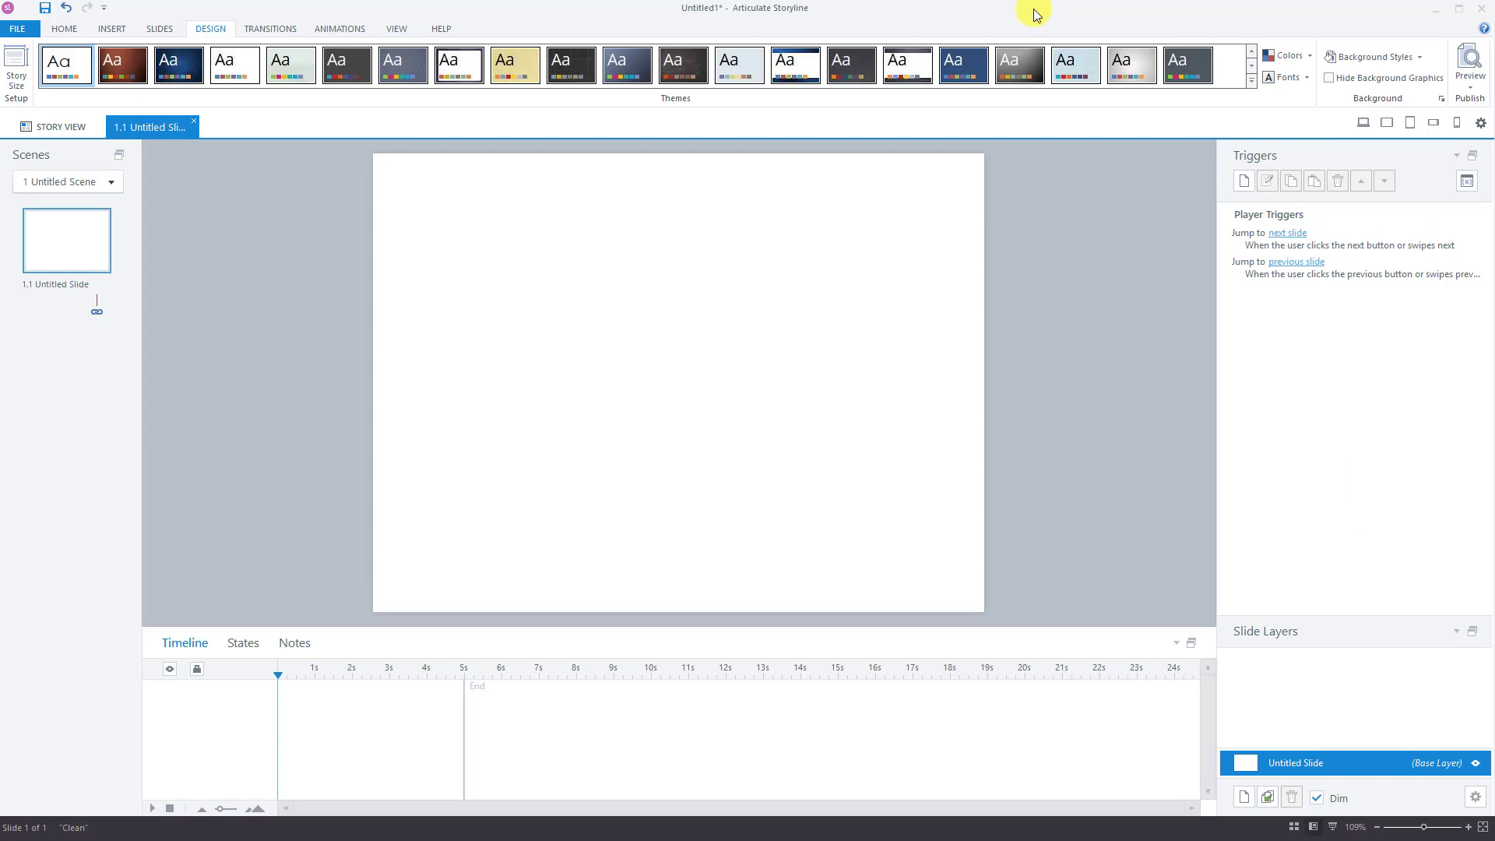